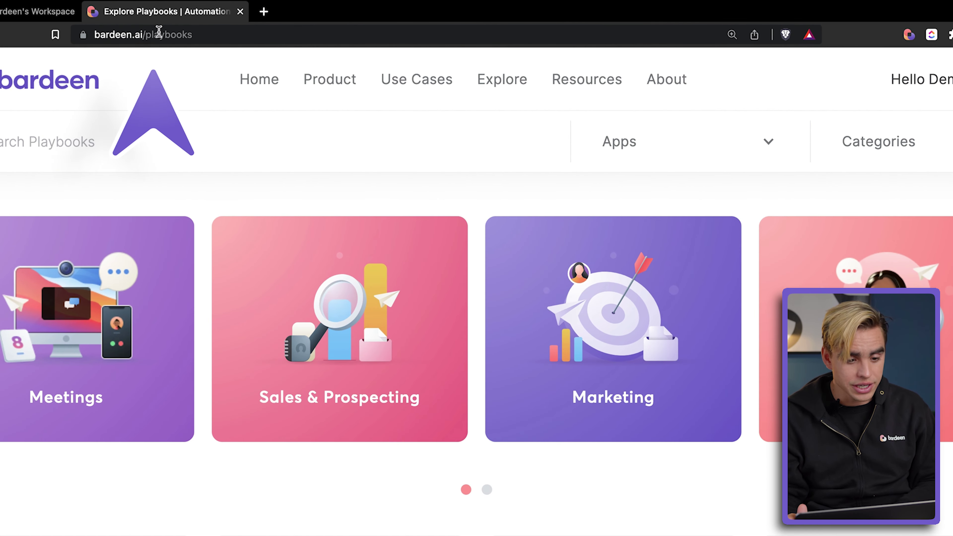
- Filter the Bardeen playbook gallery by the ClickUp app
click(688, 150)
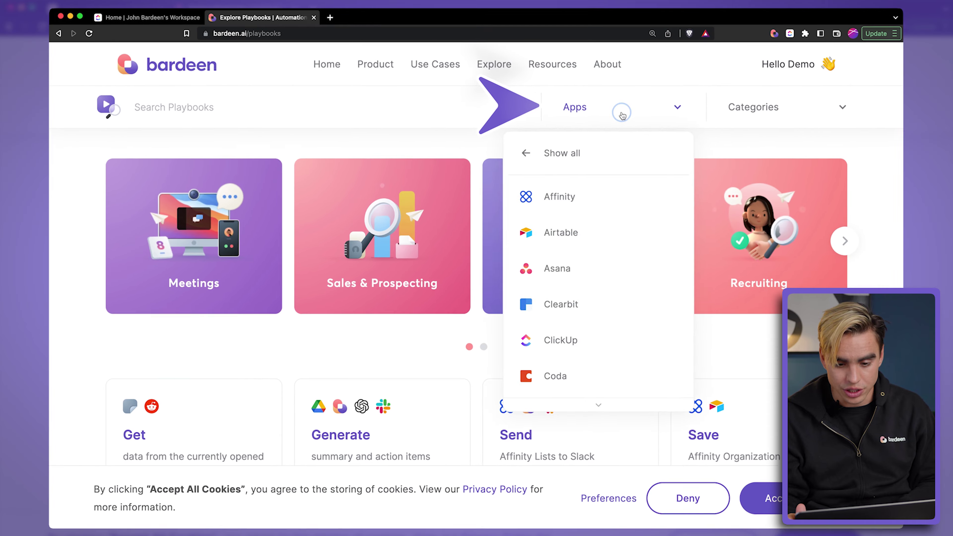
click(622, 115)
click(619, 111)
click(595, 336)
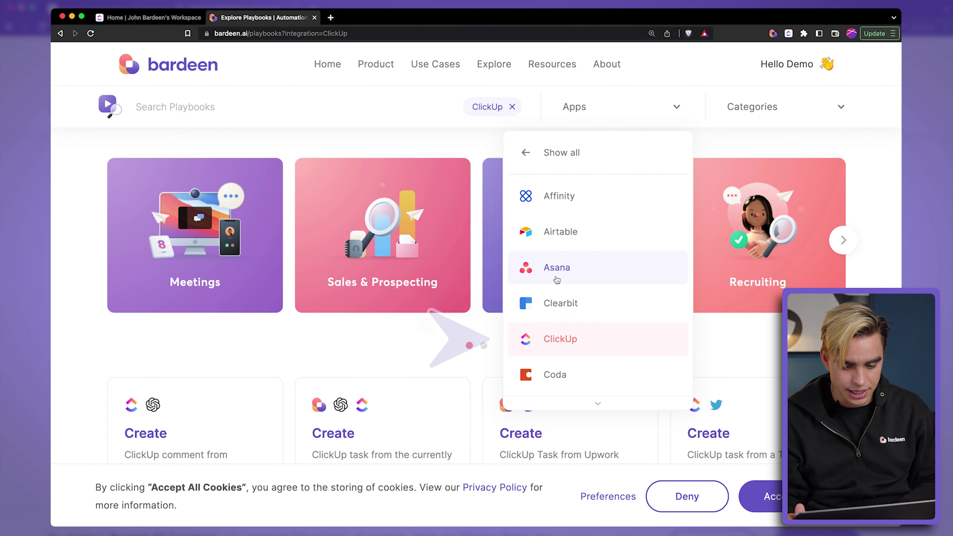
- Zoom the page out and scroll through the ClickUp playbook cards
key(super+minus)
scroll(408, 345, down, 5)
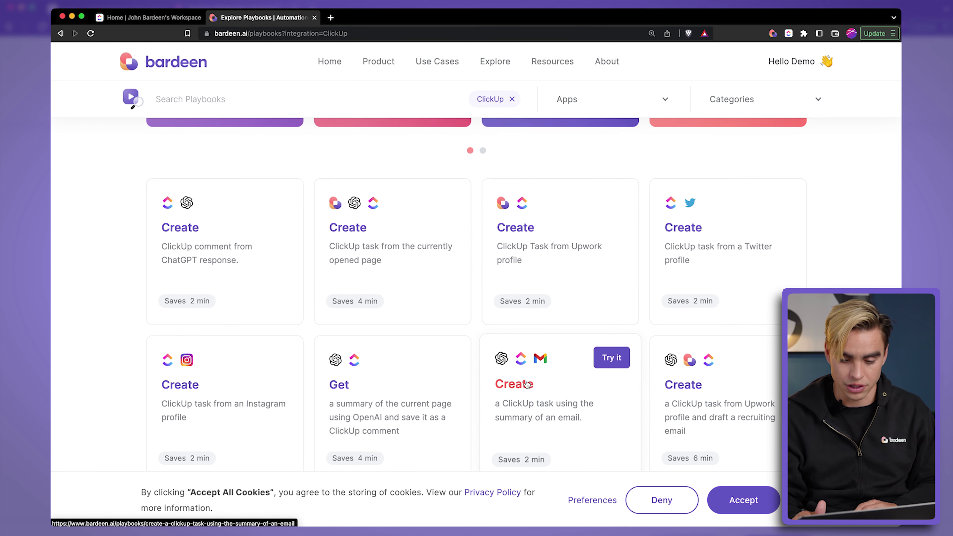
scroll(527, 383, down, 2)
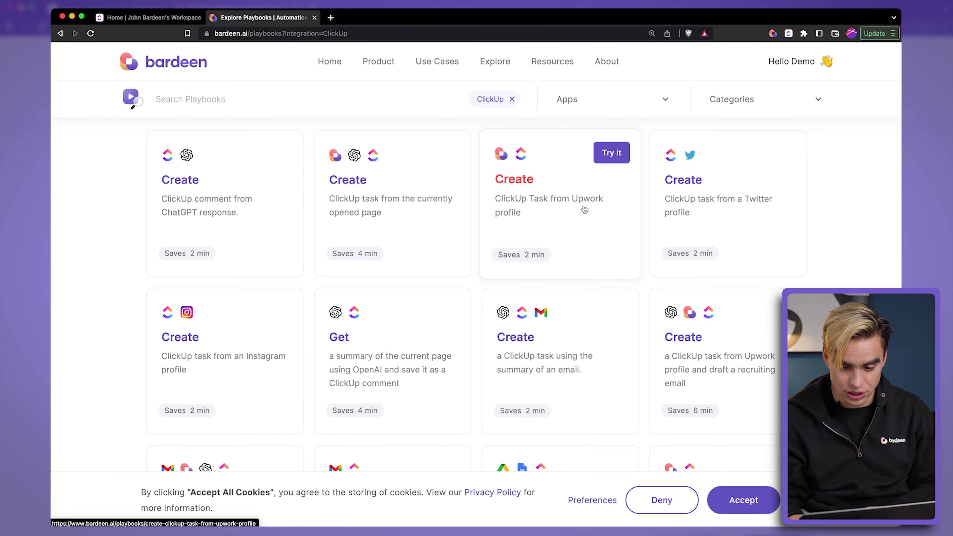
scroll(392, 207, down, 2)
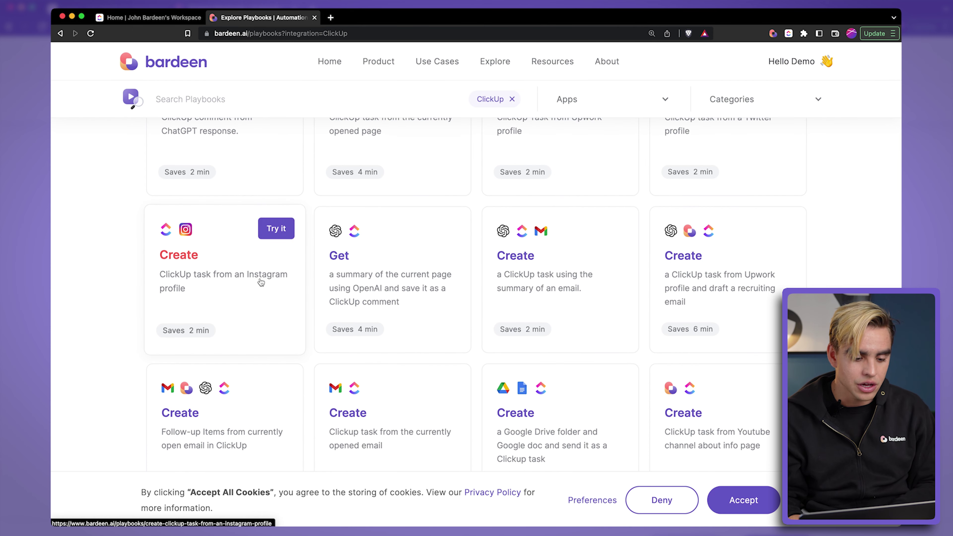
scroll(276, 284, down, 5)
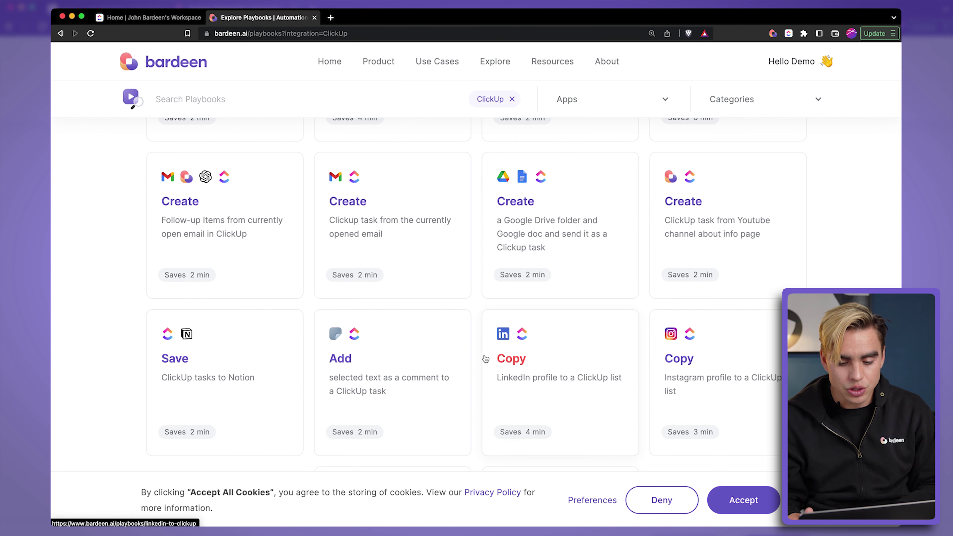
scroll(484, 361, down, 3)
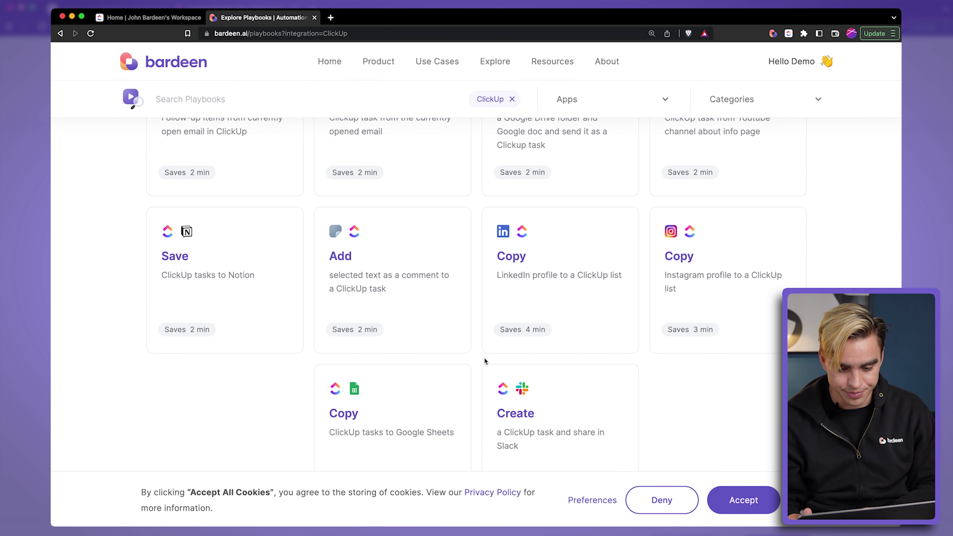
- Pin the 'Copy LinkedIn profile to a ClickUp list' playbook, then view the LinkedIn profile page
click(610, 299)
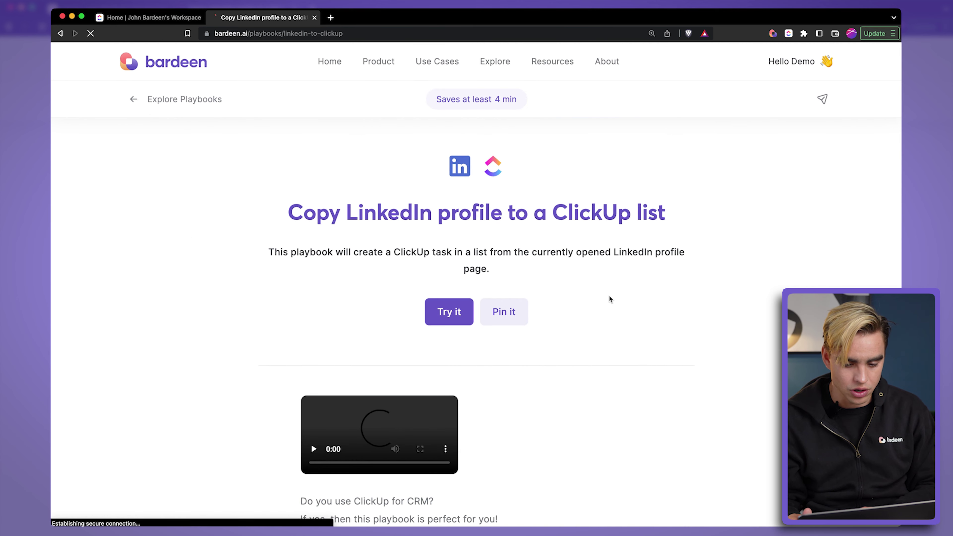
click(511, 315)
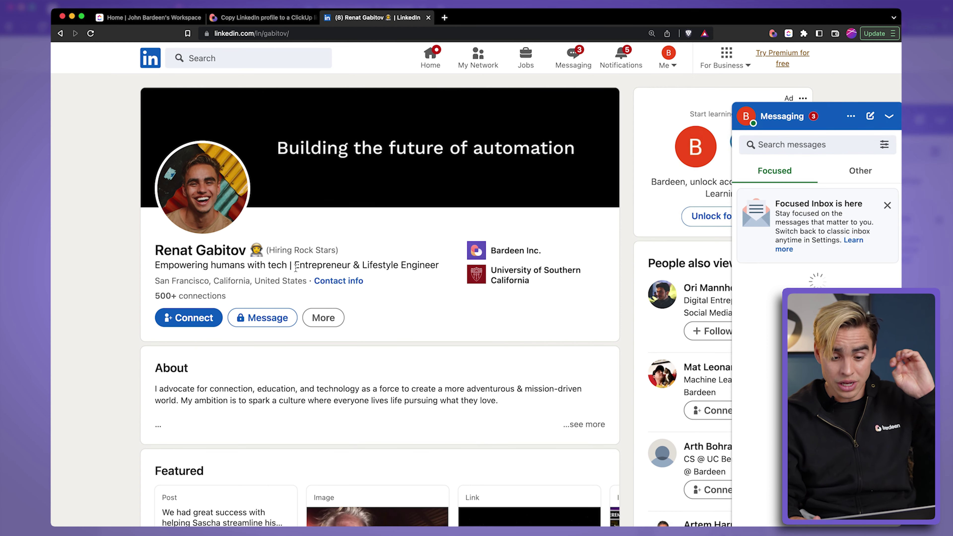
scroll(492, 297, down, 8)
scroll(492, 297, up, 5)
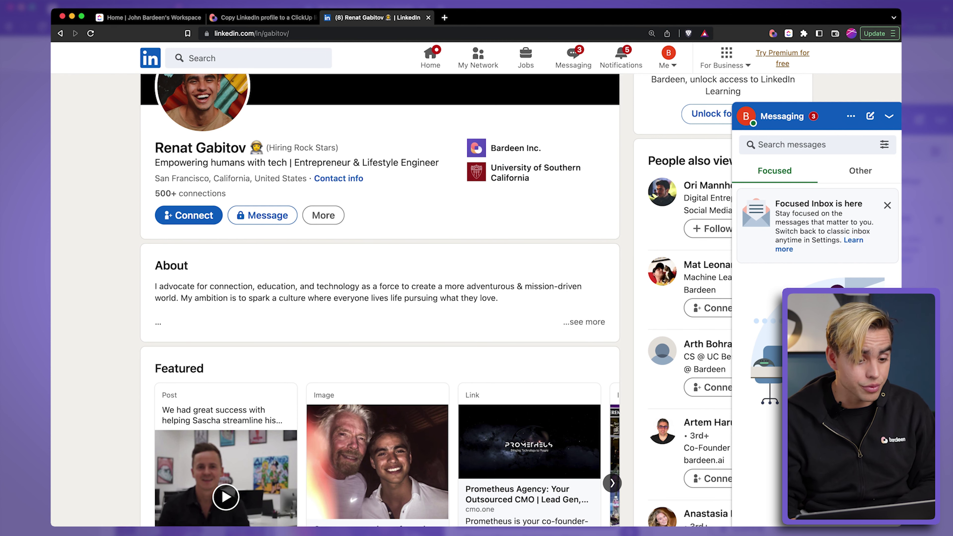
- In ClickUp, open MAIN SPACE > CRM > Accounts & Opportunities list
click(144, 19)
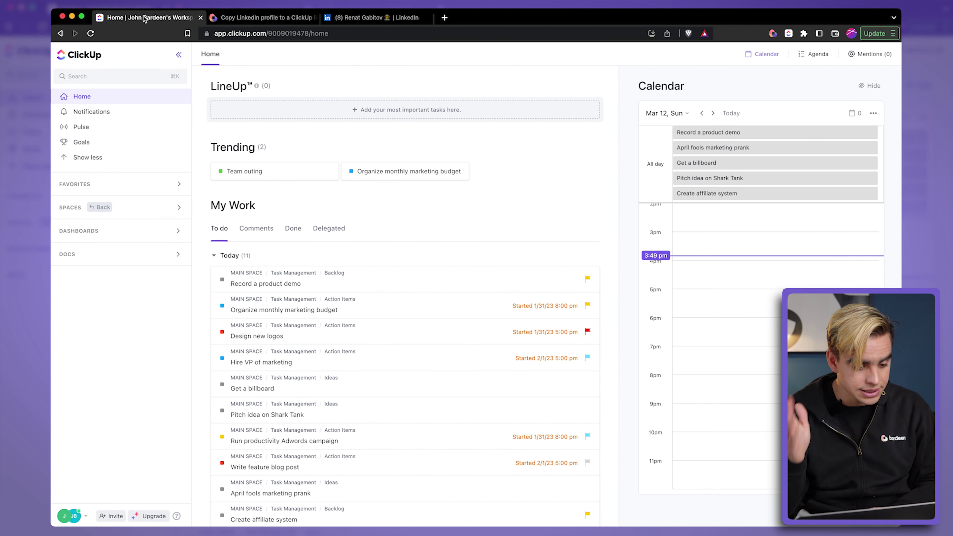
click(150, 213)
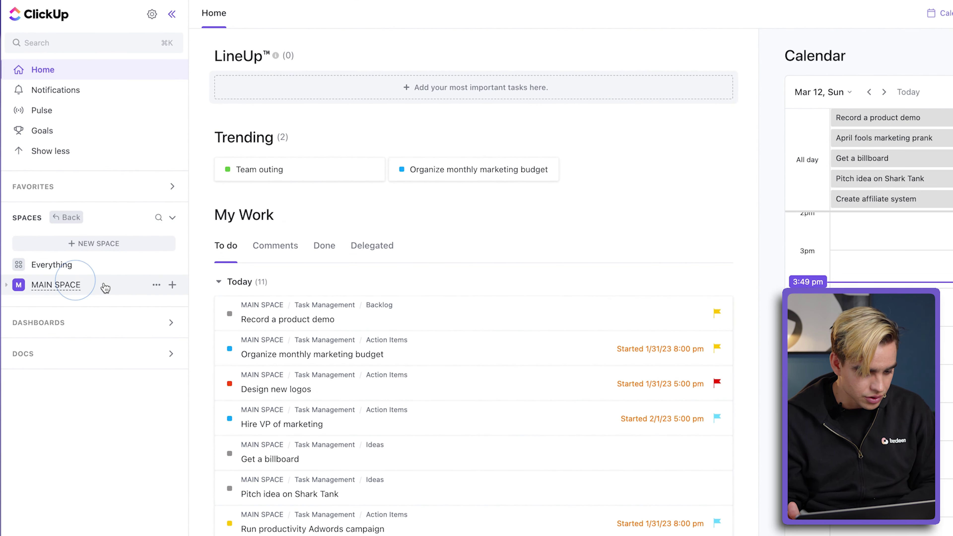
click(127, 290)
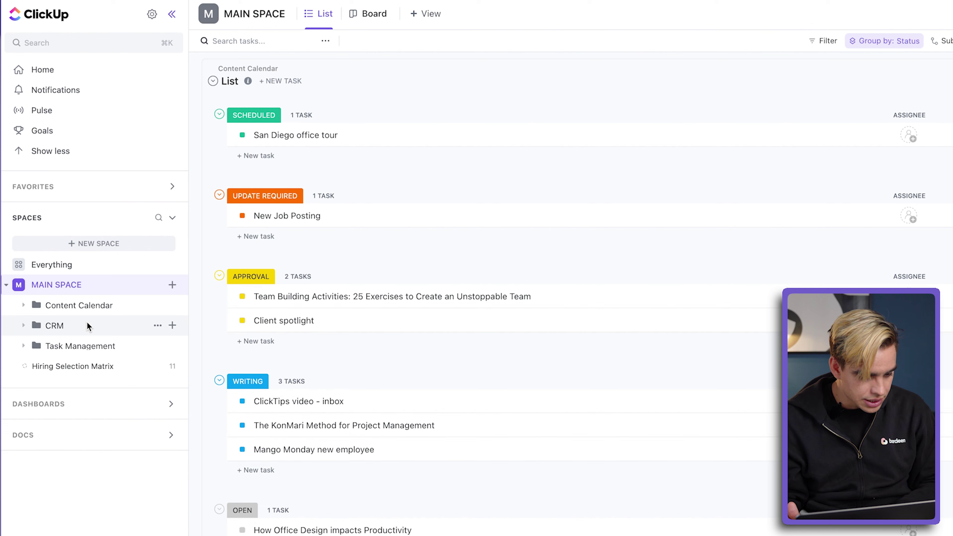
click(59, 326)
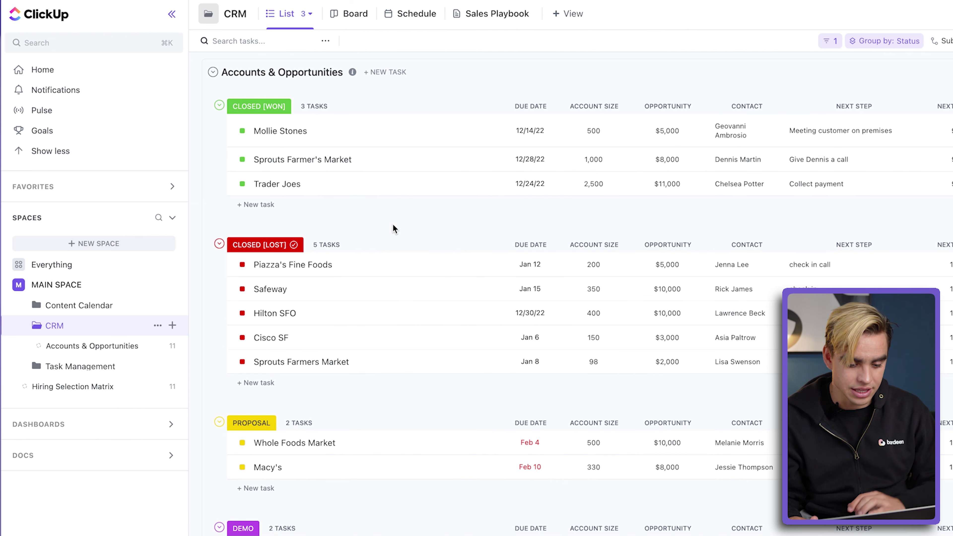
- Scroll to the Qualified Prospect group and check its options, then return to LinkedIn
scroll(394, 227, down, 5)
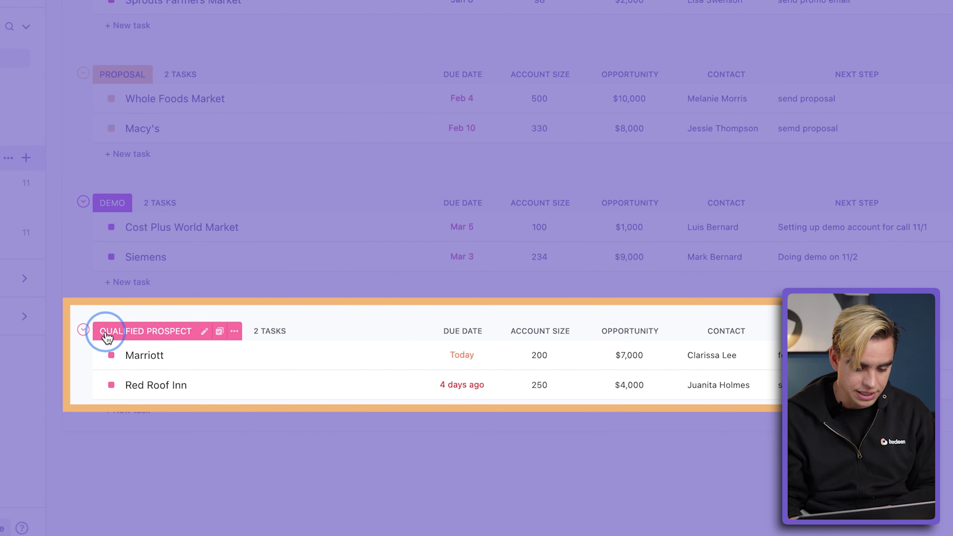
click(107, 338)
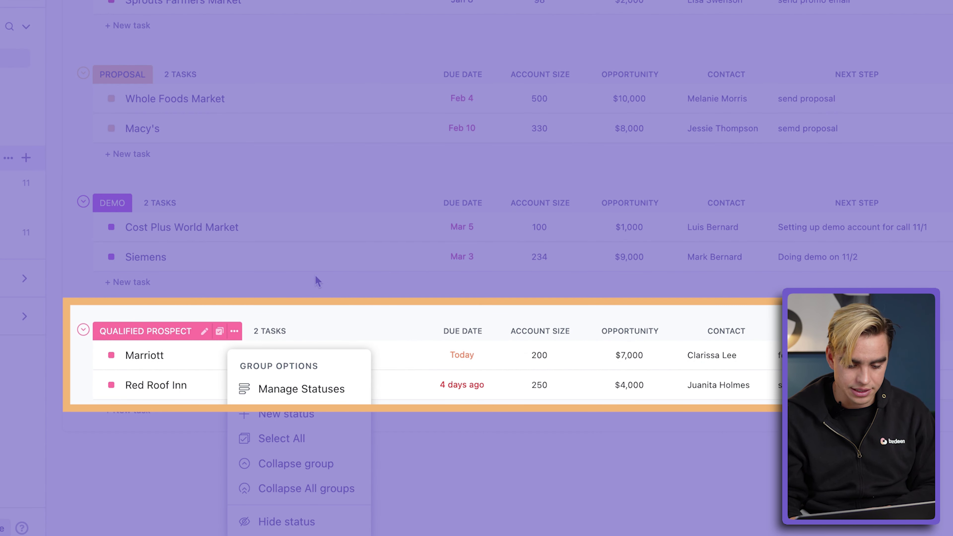
click(400, 323)
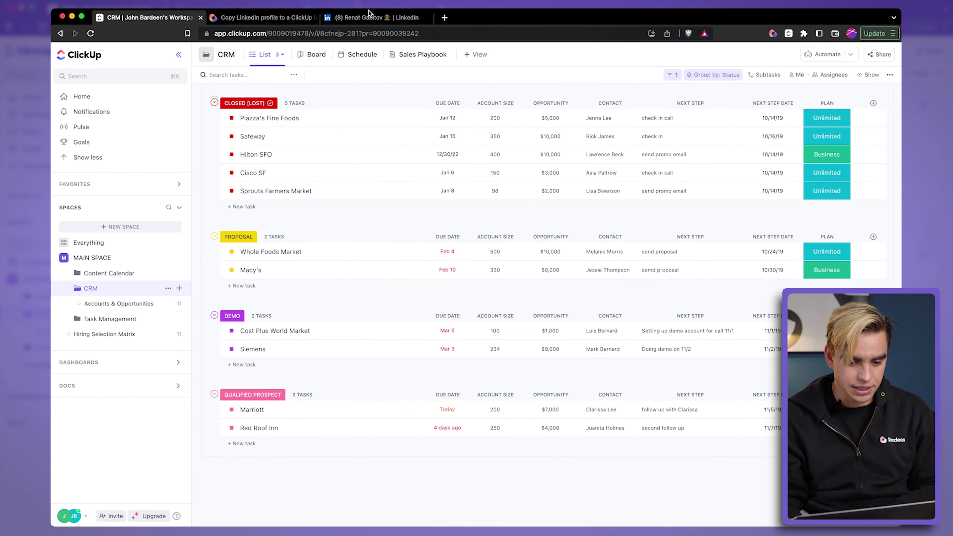
click(369, 14)
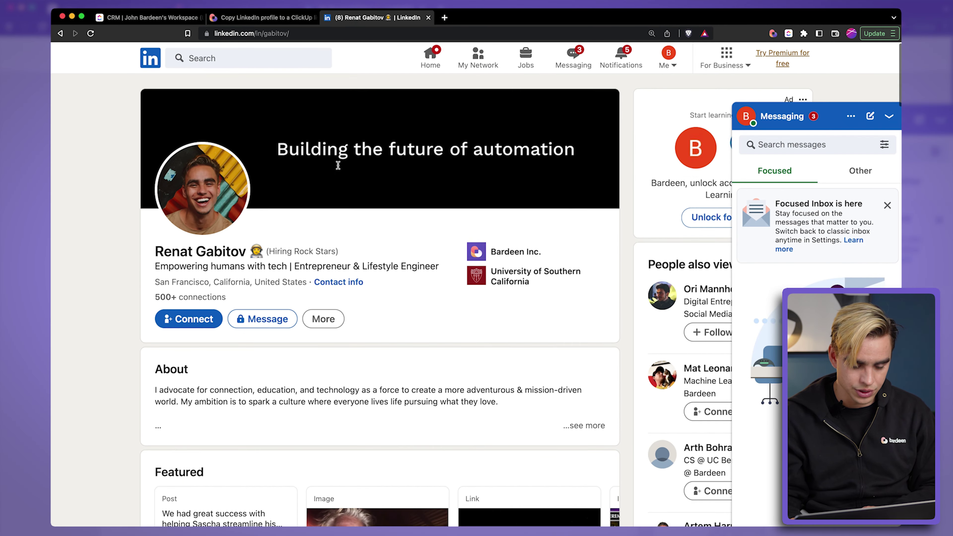
- Start the LinkedIn-to-ClickUp playbook and connect the ClickUp workspace to Bardeen
click(773, 33)
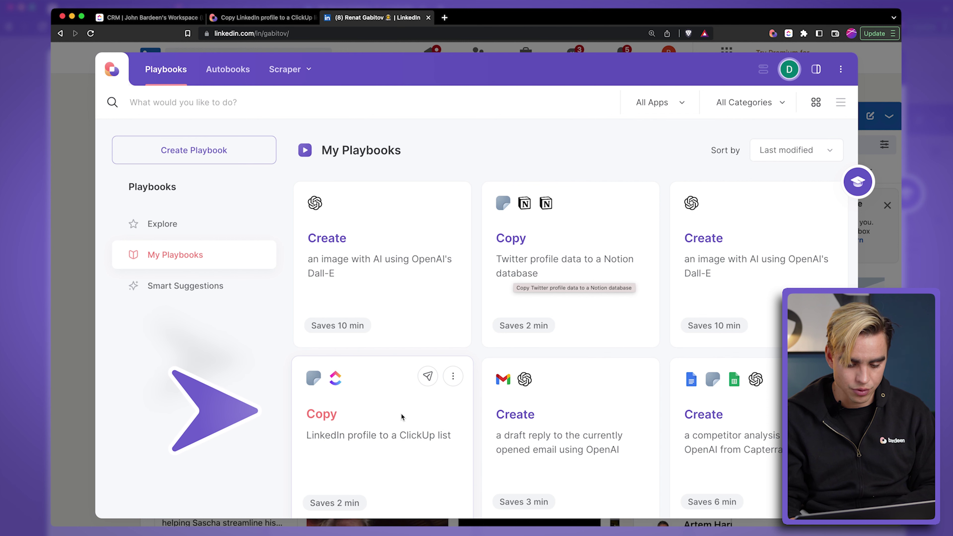
click(401, 414)
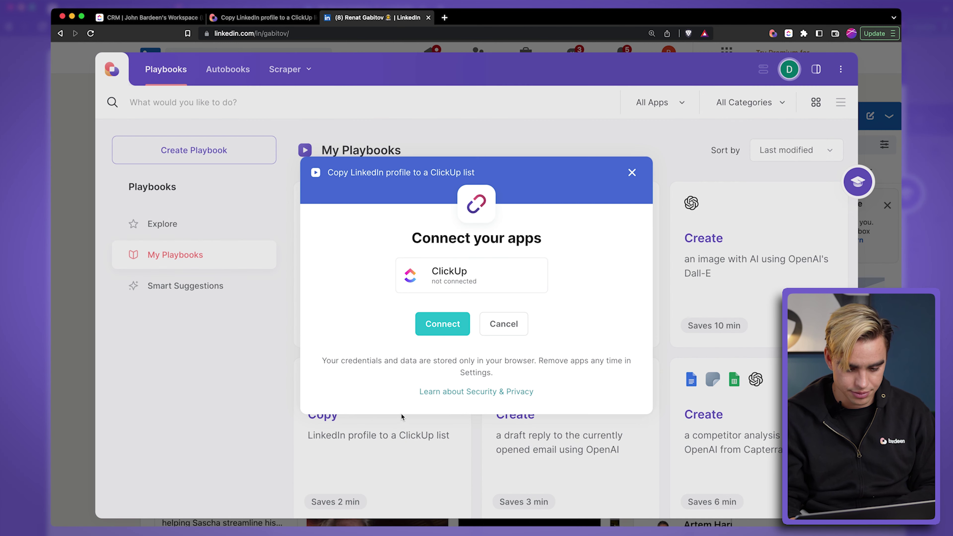
click(446, 334)
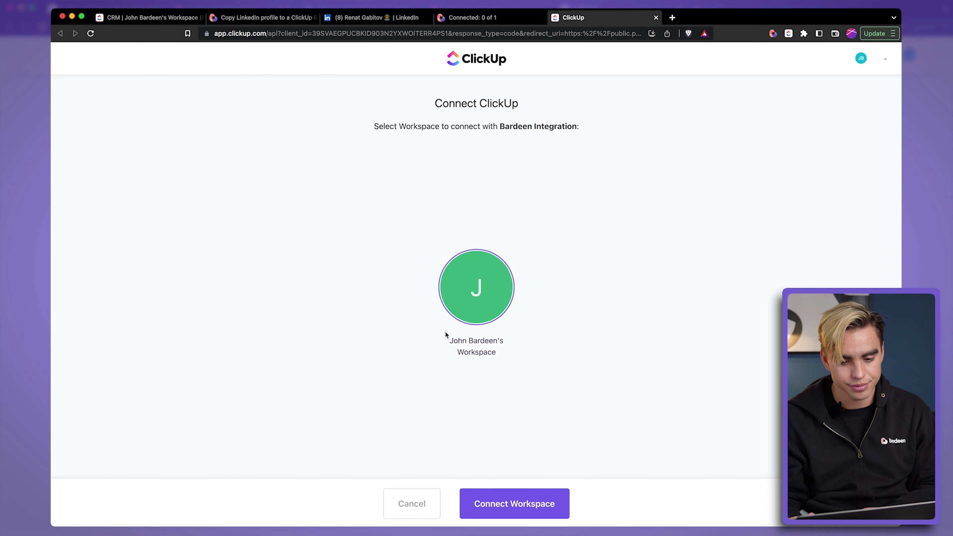
click(532, 504)
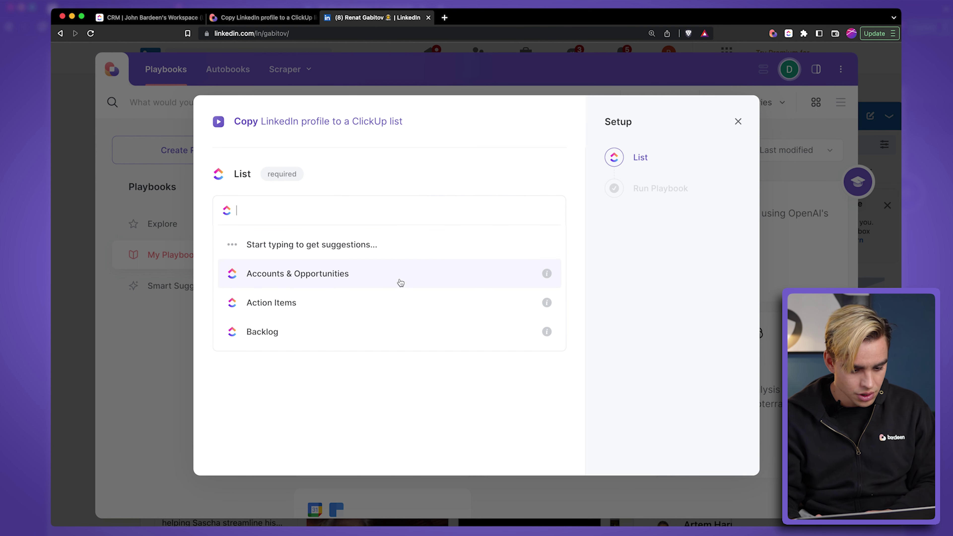
- Target the Accounts & Opportunities list, tick Remember Inputs, and save and run the playbook
click(346, 279)
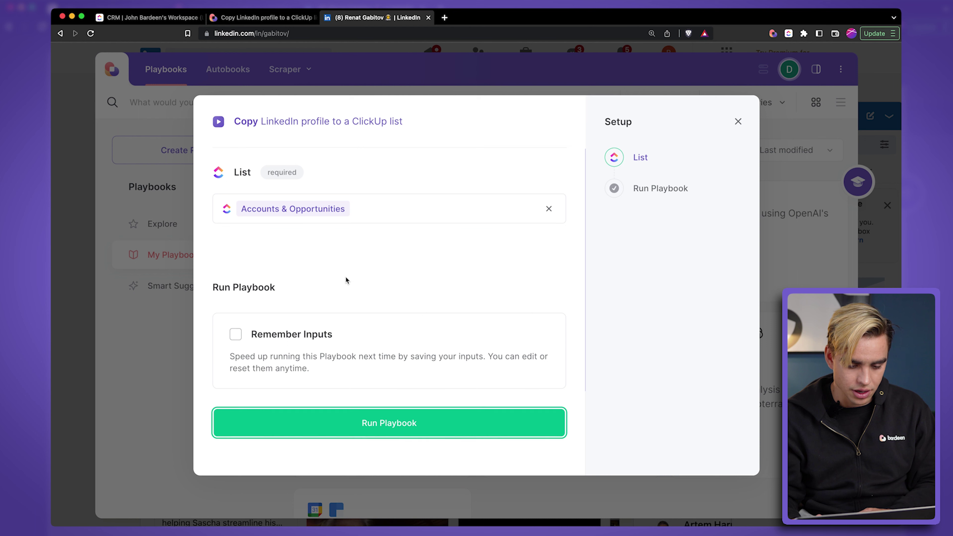
click(276, 338)
scroll(403, 420, down, 3)
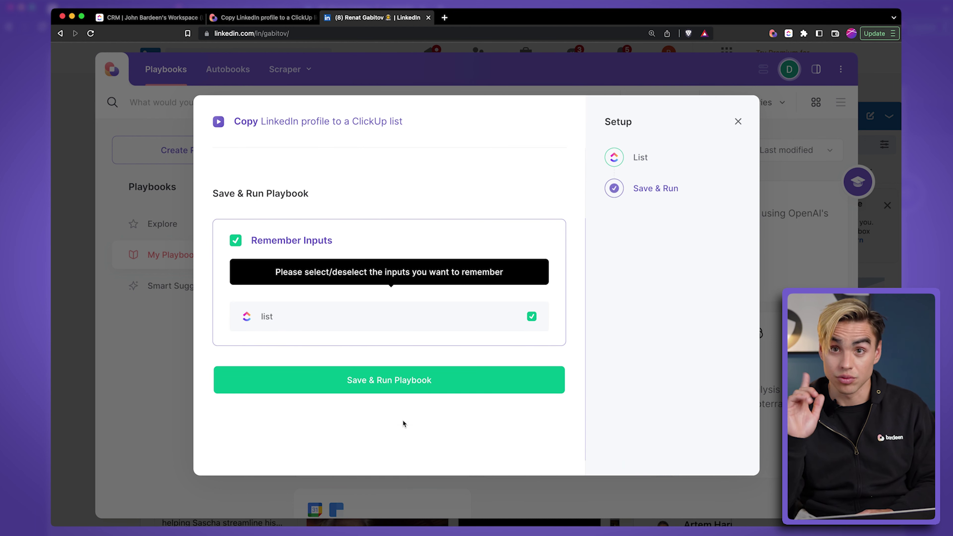
click(474, 388)
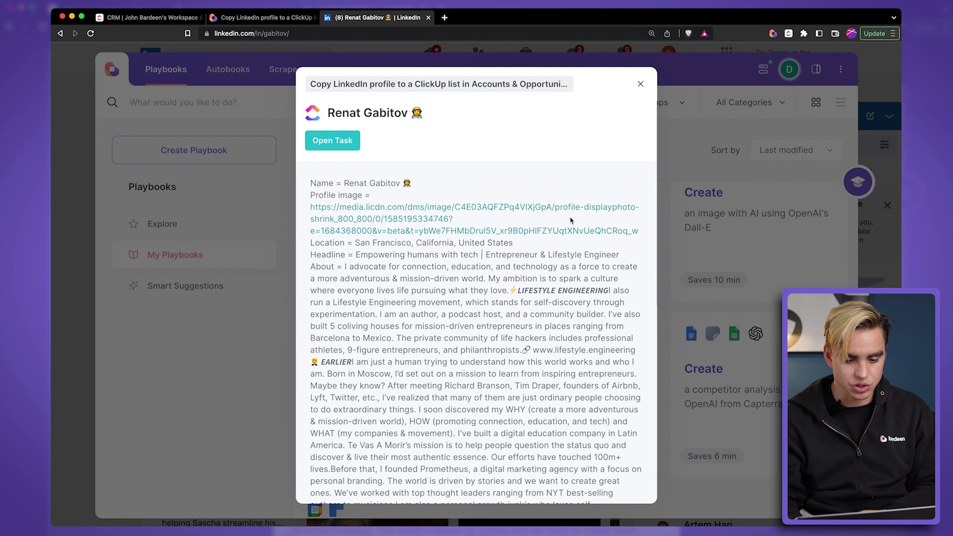
- Open the new profile task and read its full expanded description
click(329, 147)
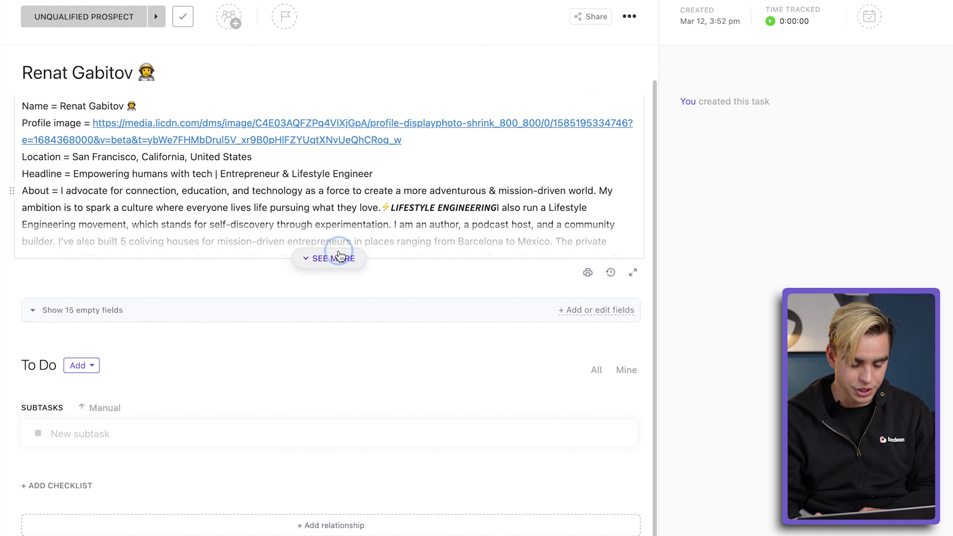
click(339, 257)
scroll(349, 292, down, 5)
scroll(350, 294, down, 8)
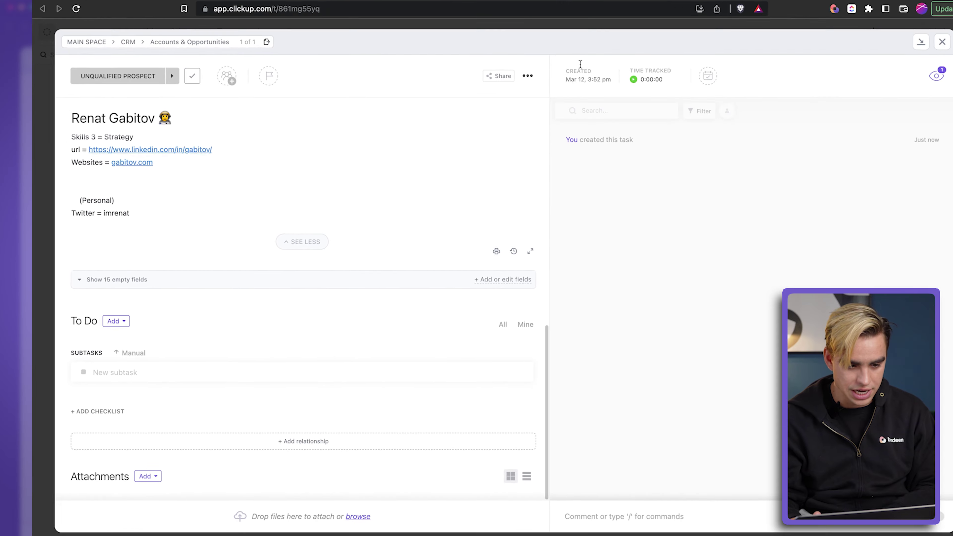
- Close the task, find it under Unqualified Prospect, and return to LinkedIn
click(66, 113)
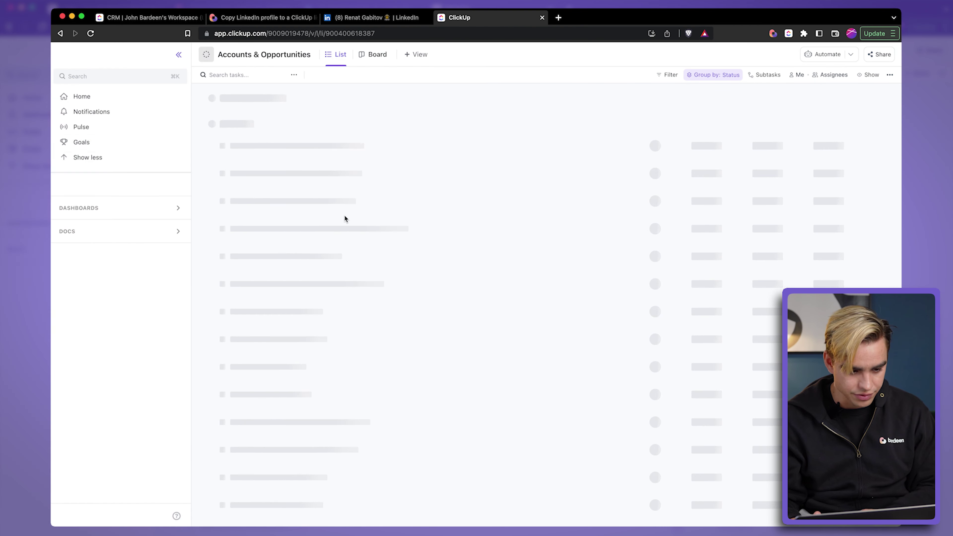
scroll(370, 306, down, 5)
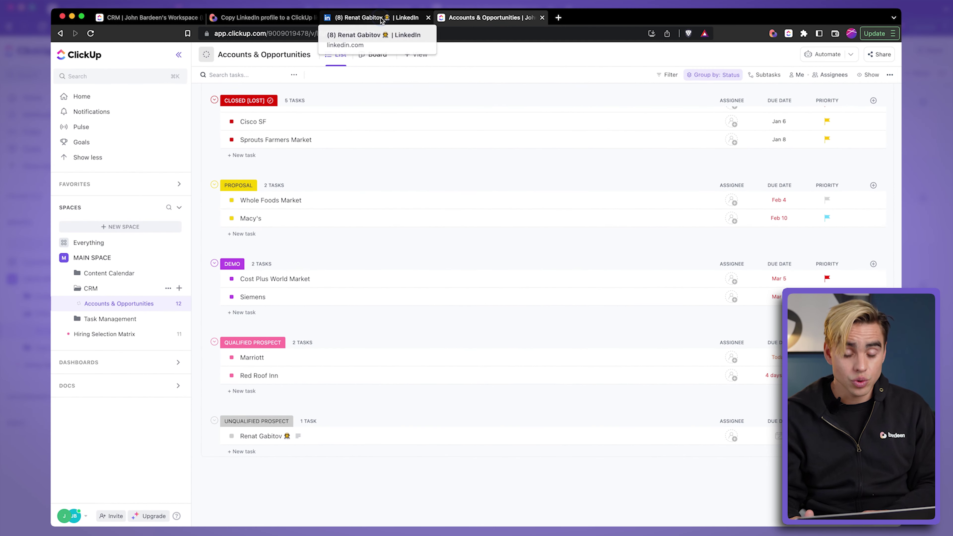
click(373, 32)
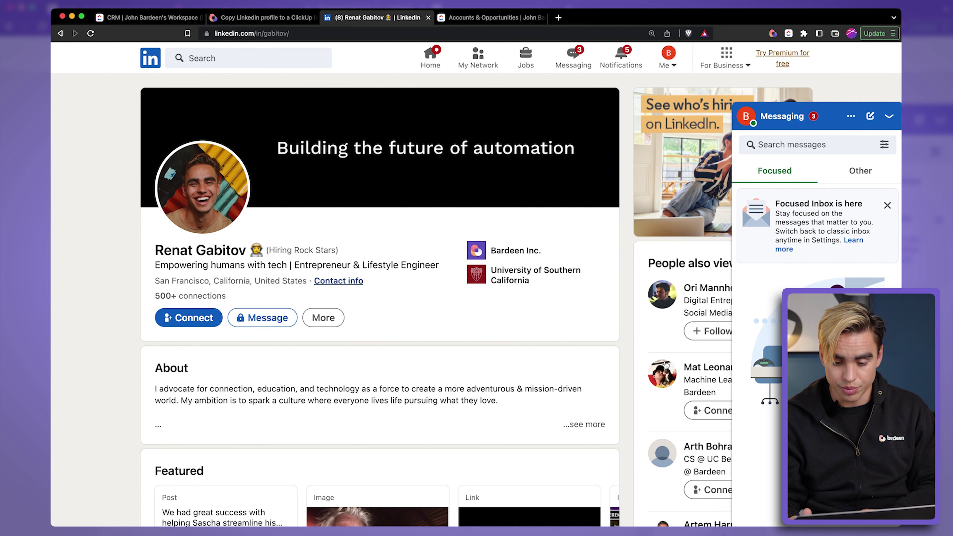
- Open the machine learning engineer's profile and run the LinkedIn-to-ClickUp playbook on it
click(659, 383)
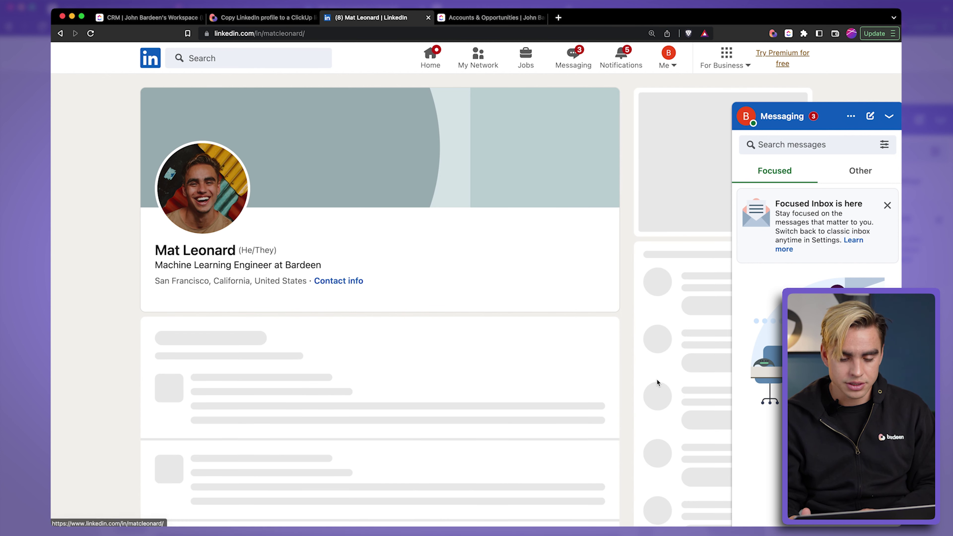
click(774, 34)
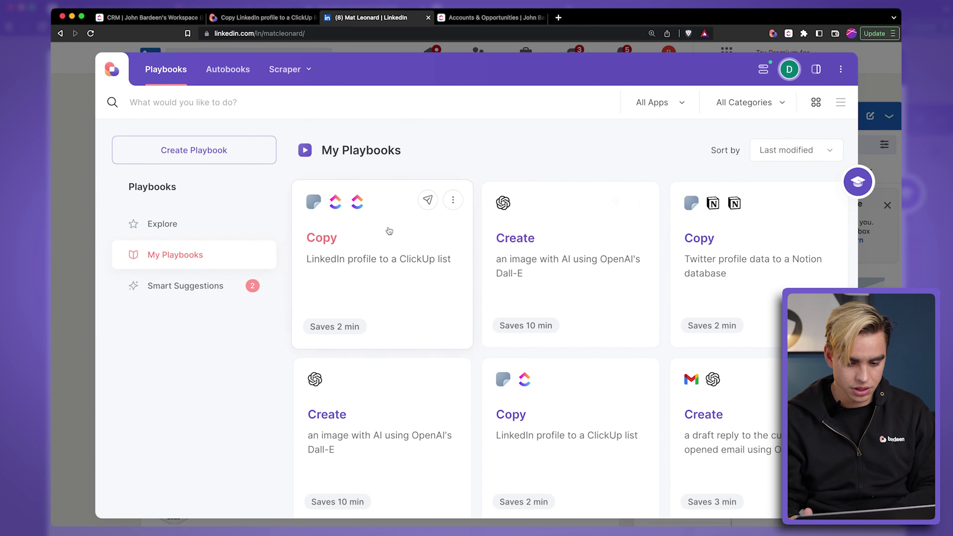
click(390, 231)
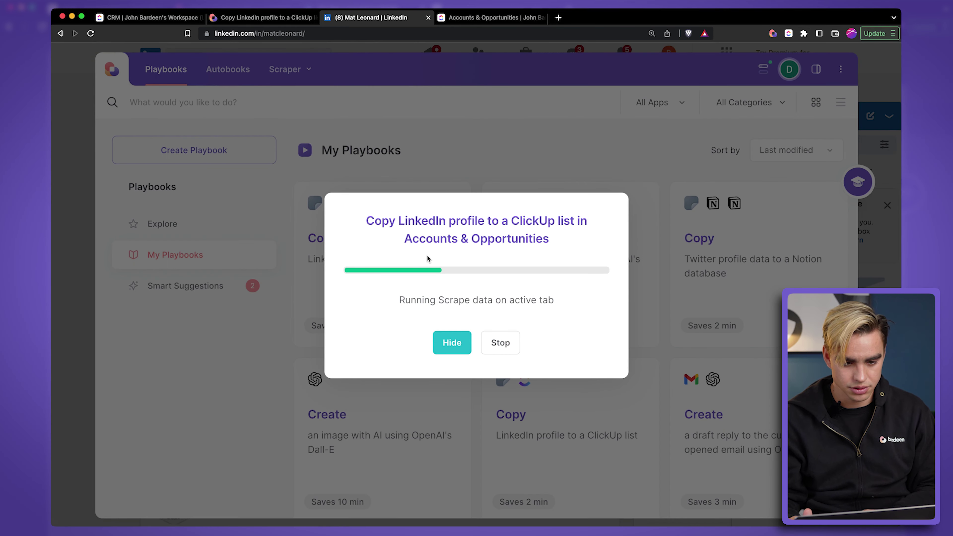
click(495, 20)
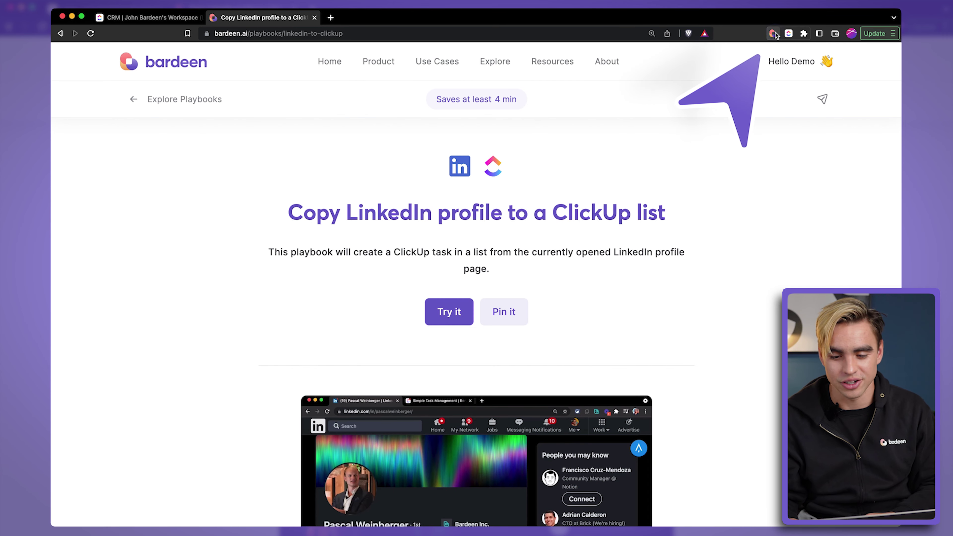
- Open the LinkedIn-to-ClickUp playbook in Builder and inspect its Scraper and ClickUp create-task nodes
click(773, 34)
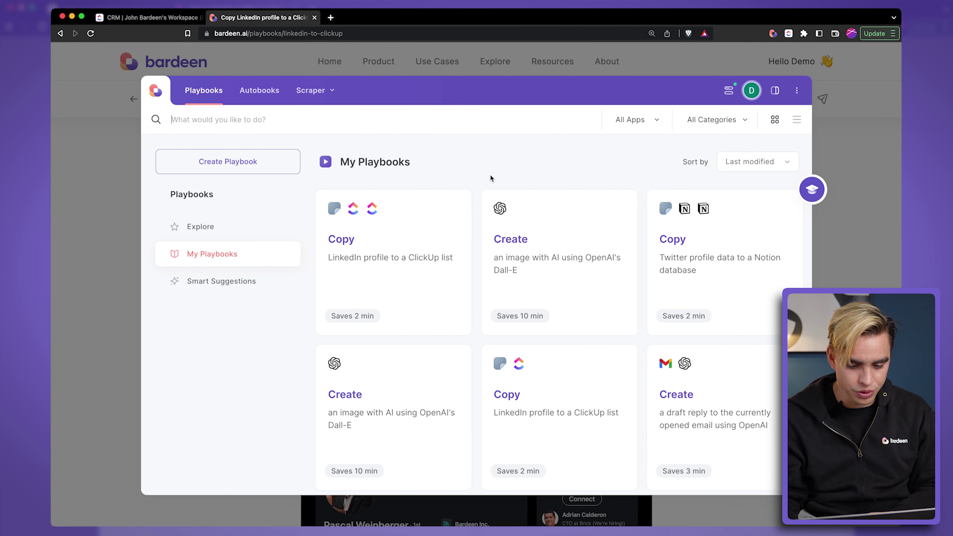
click(455, 208)
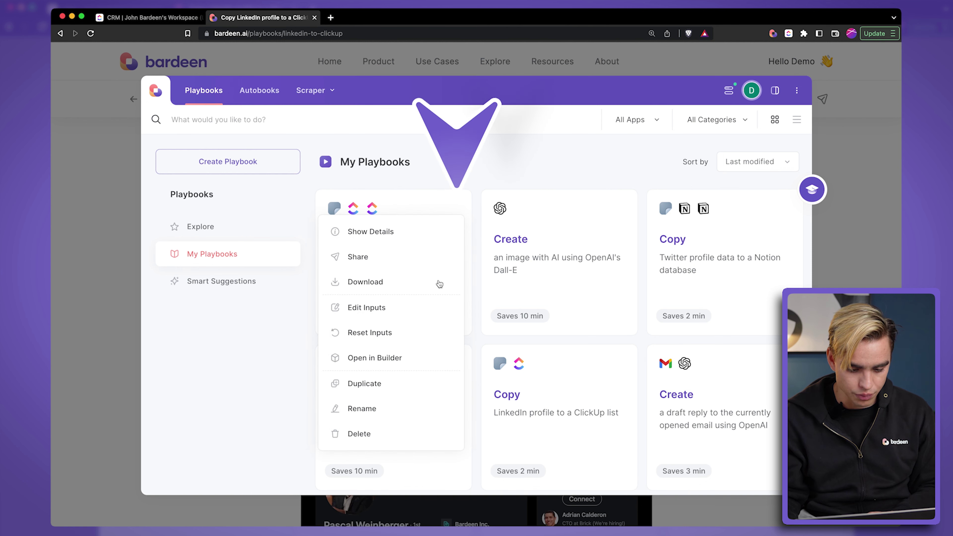
click(415, 356)
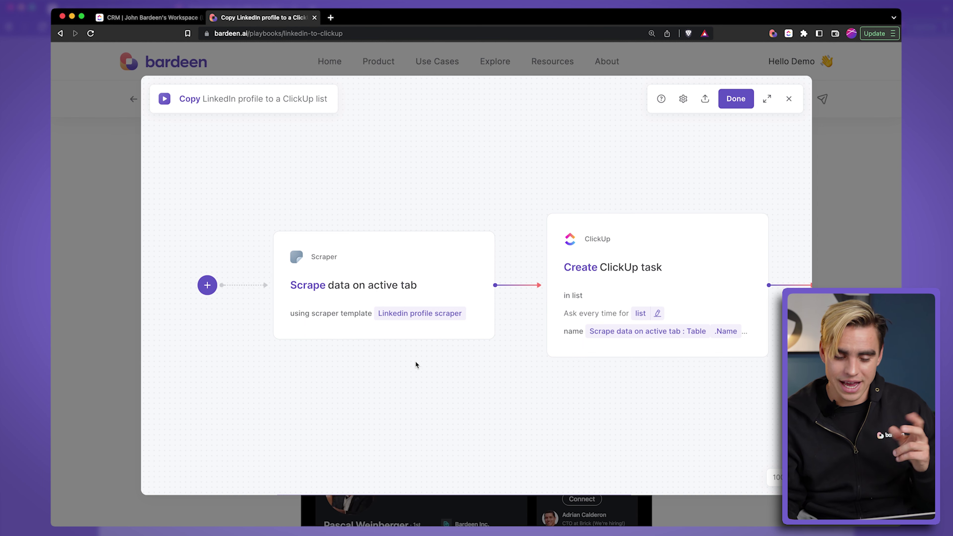
mouse_move(401, 336)
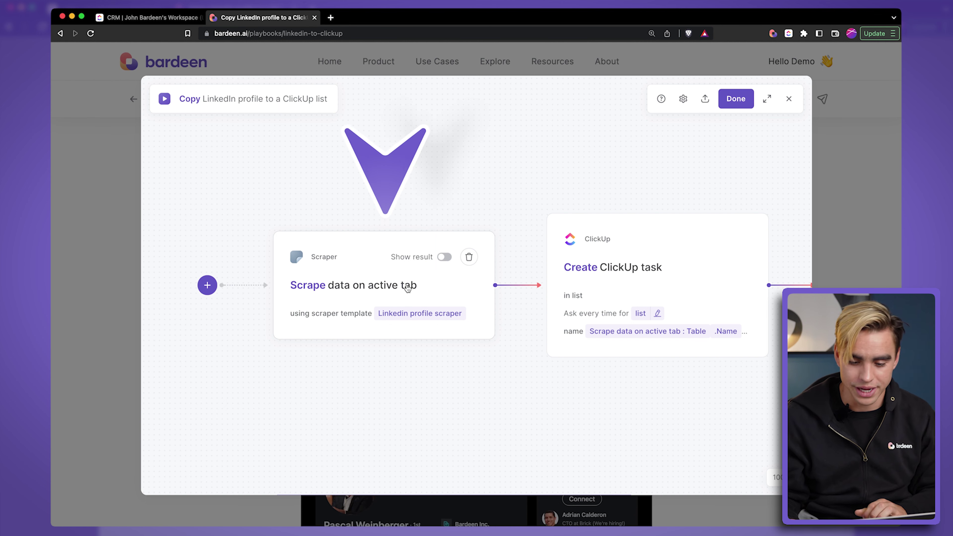
mouse_move(608, 279)
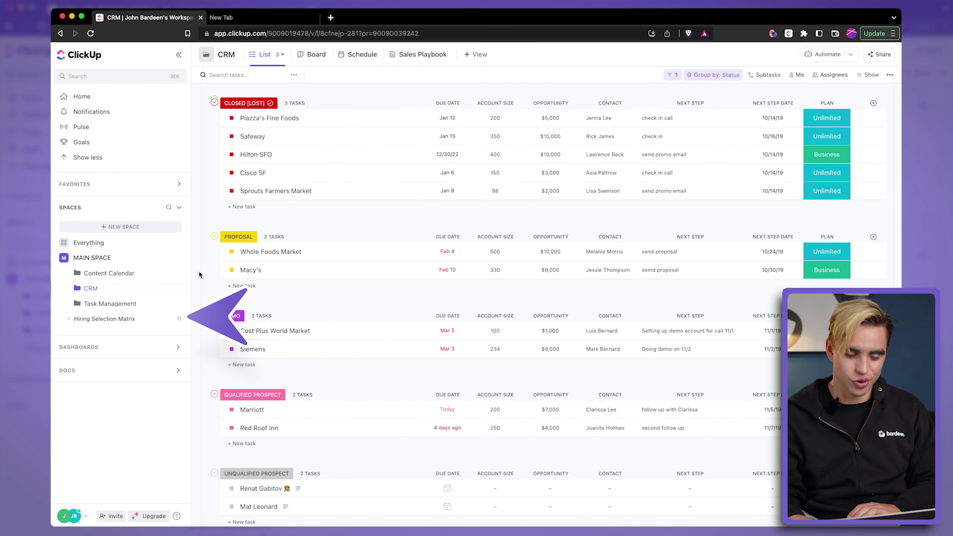
- Open the Hiring Selection Matrix list and scroll its candidate table sideways
click(96, 321)
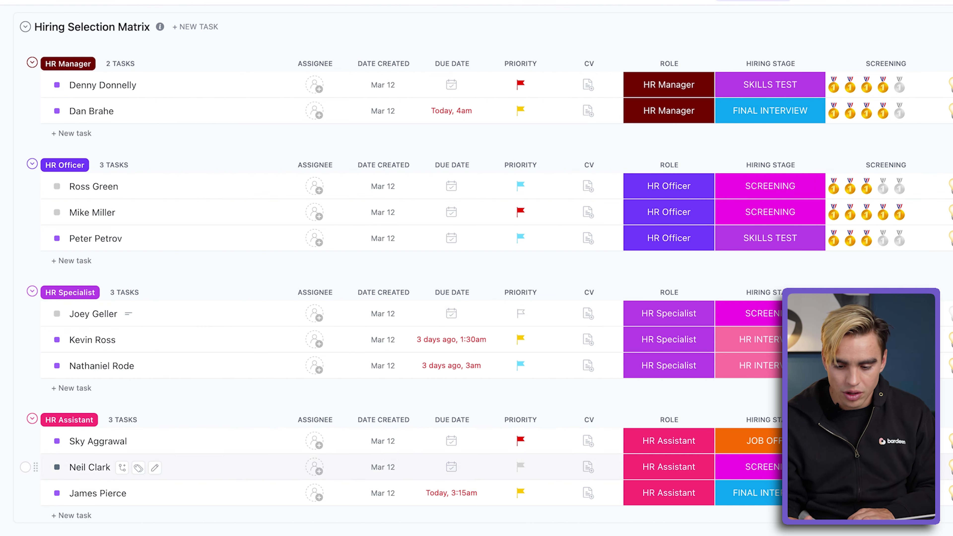
scroll(376, 442, right, 5)
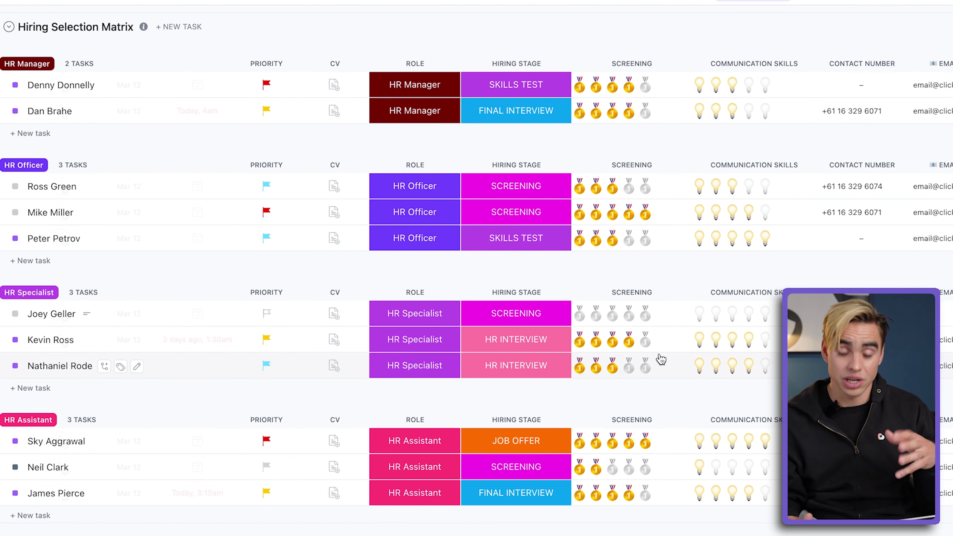
scroll(661, 359, left, 5)
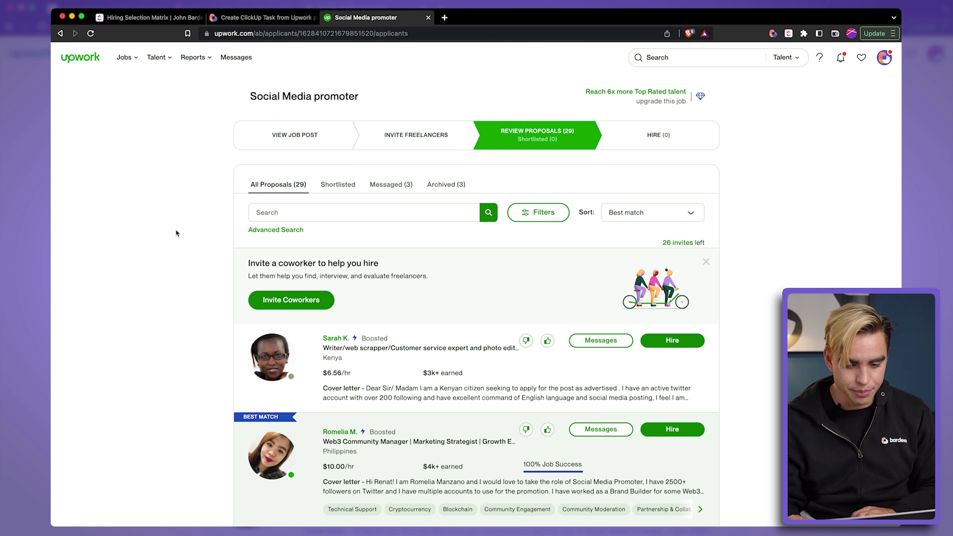
- Open the first applicant's proposal and start 'Create ClickUp Task from Upwork profile' in the docked sidebar
scroll(206, 301, down, 3)
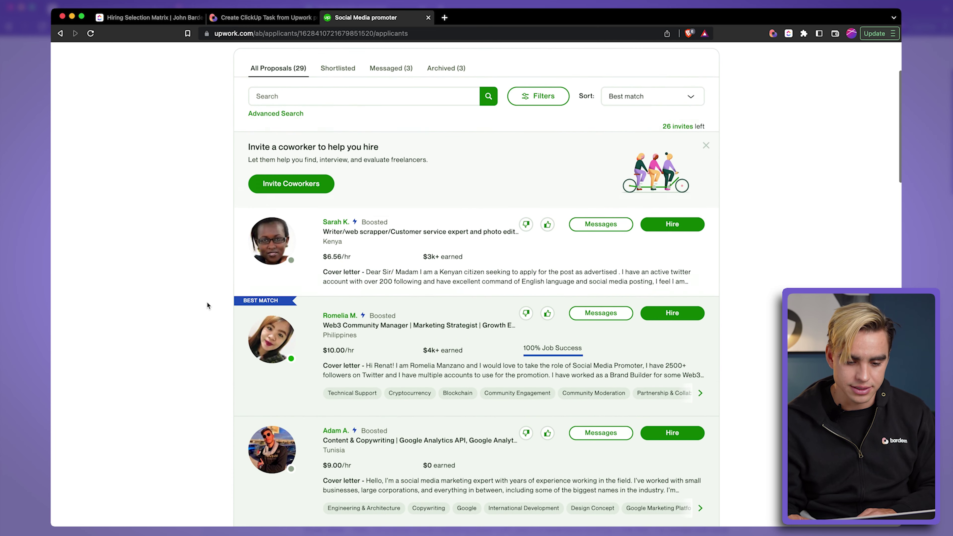
scroll(226, 119, up, 2)
scroll(225, 117, down, 3)
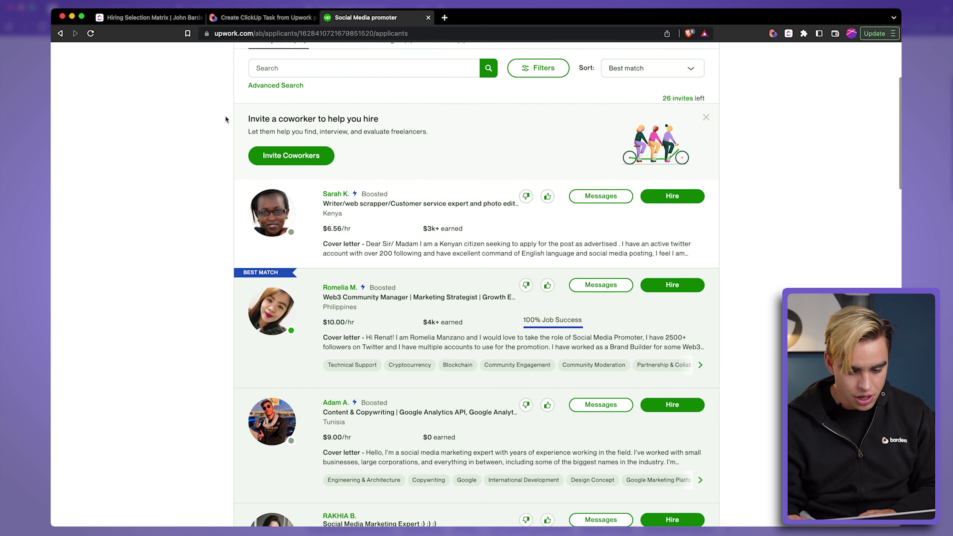
click(412, 223)
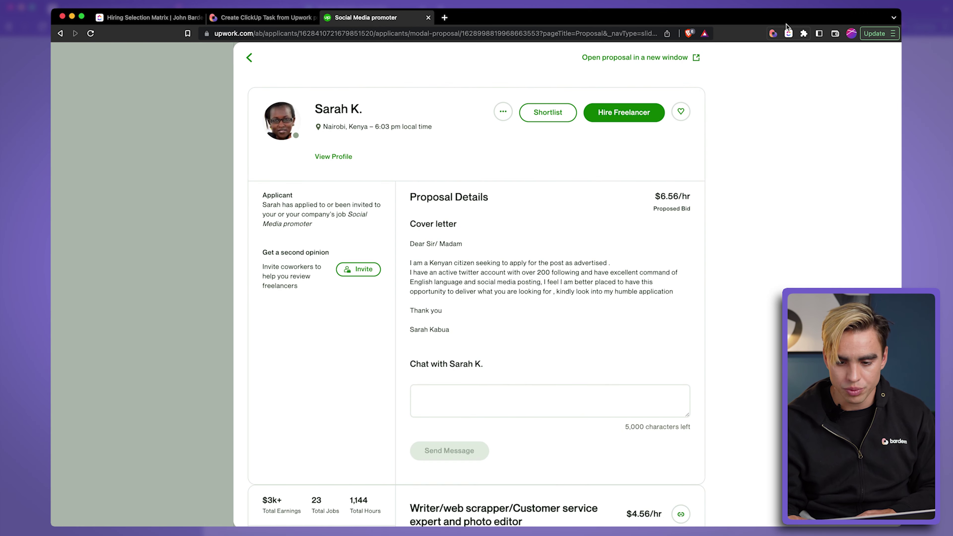
click(775, 33)
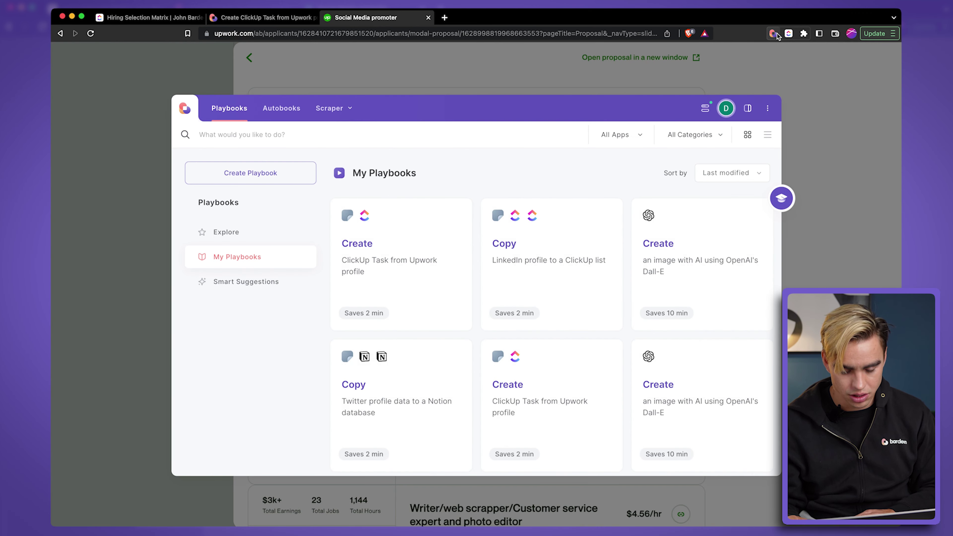
click(745, 112)
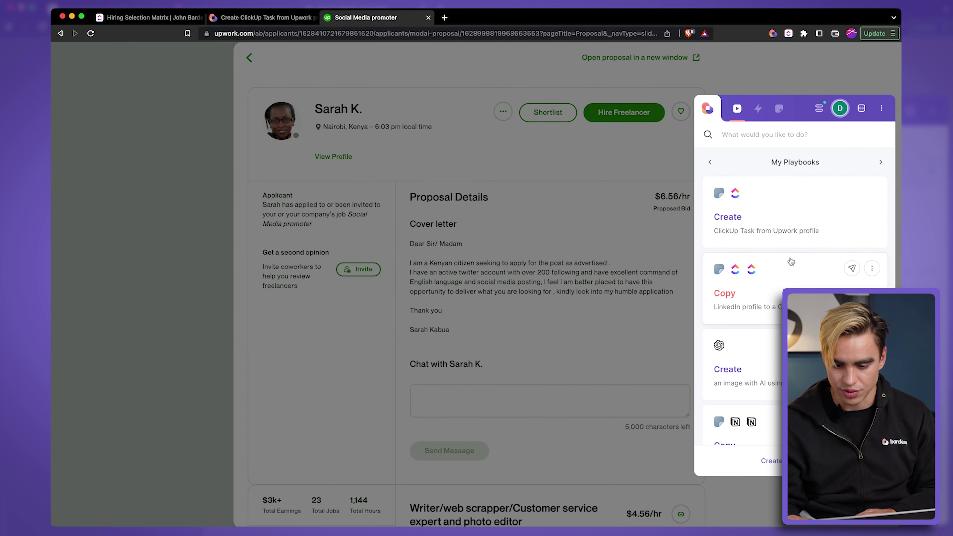
click(793, 211)
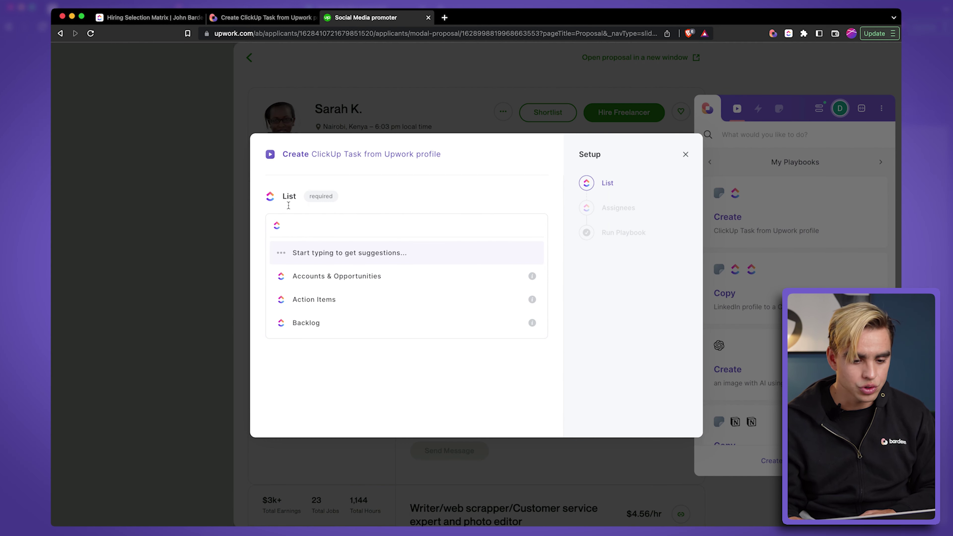
- Target the Hiring Selection Matrix list and a workspace member as assignee, remember inputs, and run
text(hiring)
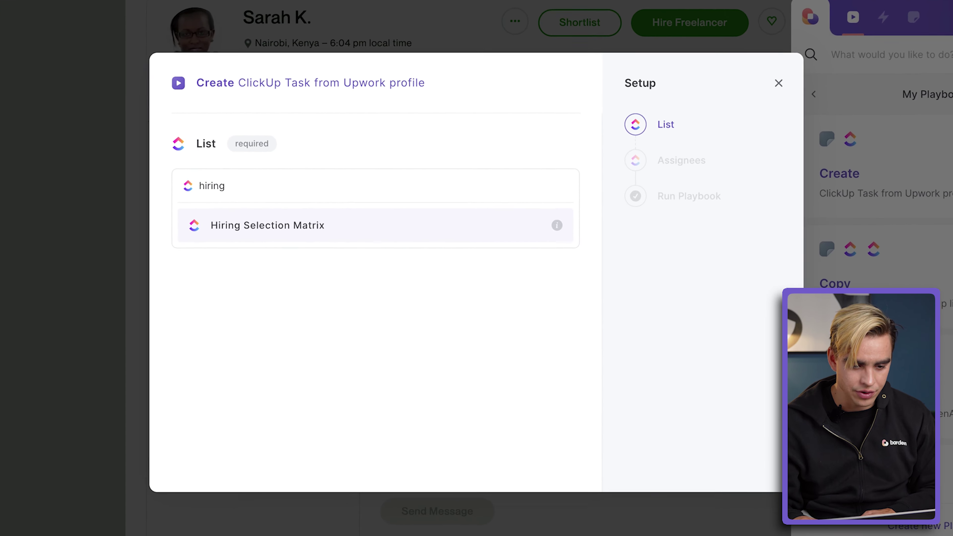
click(370, 259)
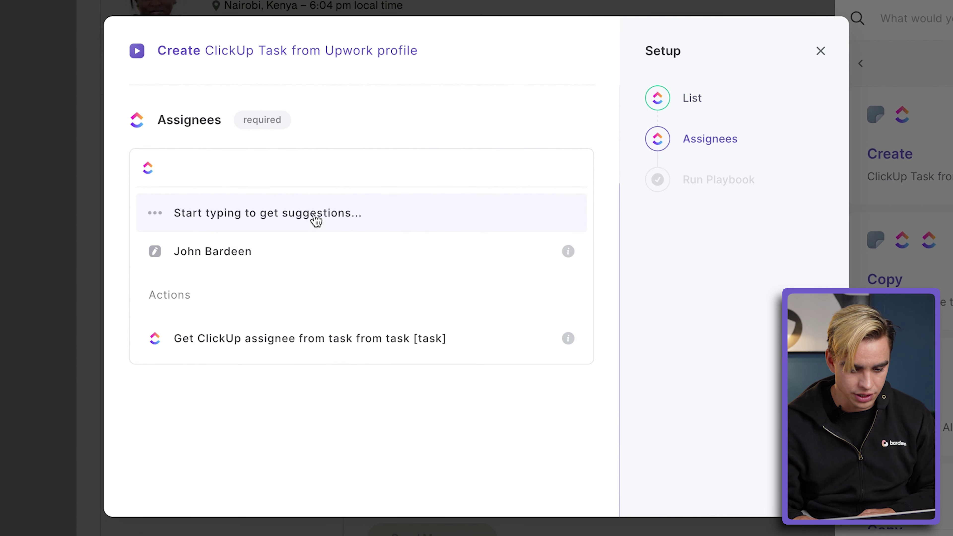
click(357, 266)
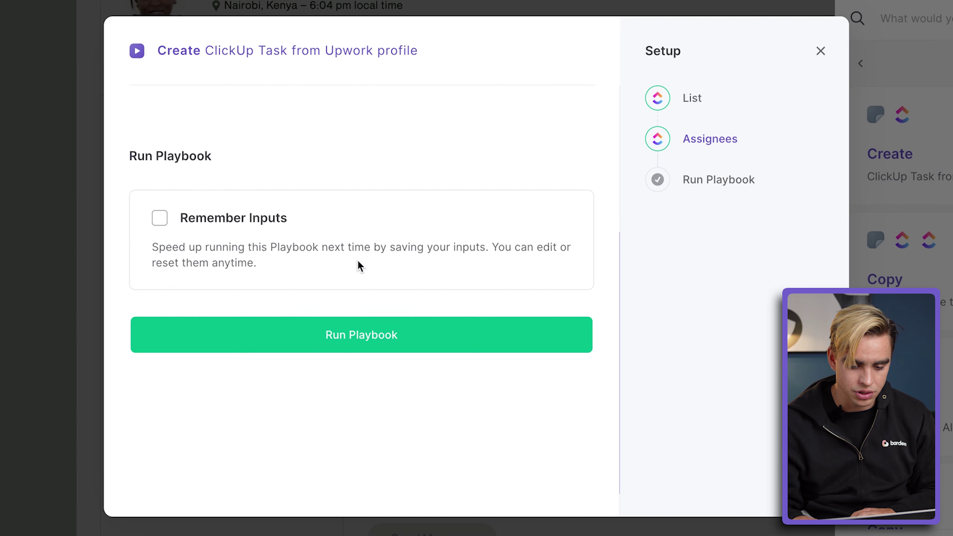
click(225, 182)
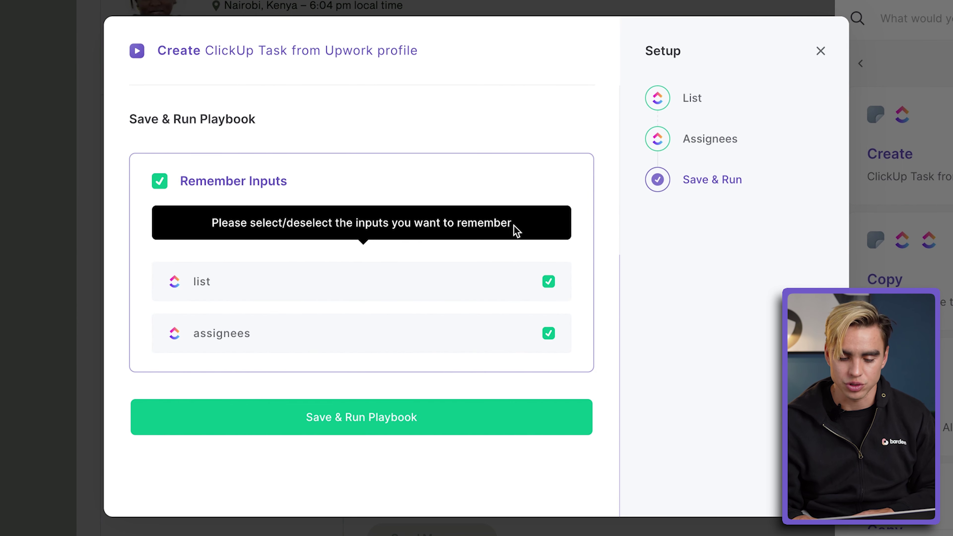
click(485, 425)
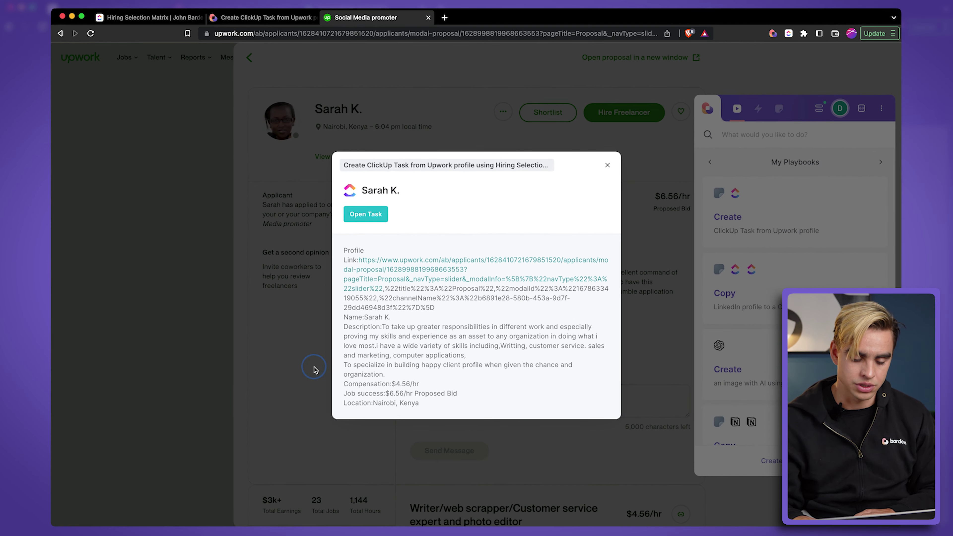
- Open the new applicant task in Hiring Selection Matrix and expand its full description
click(314, 368)
click(436, 321)
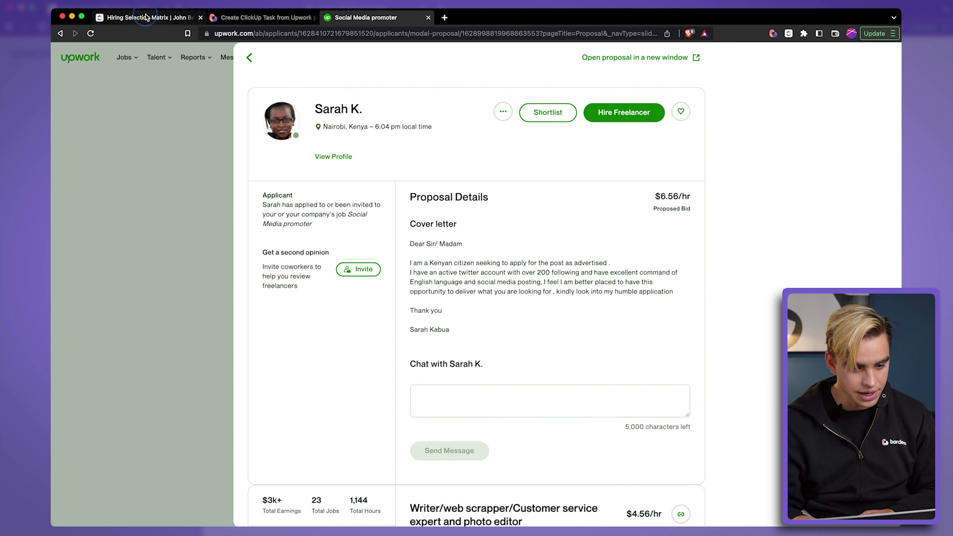
click(148, 17)
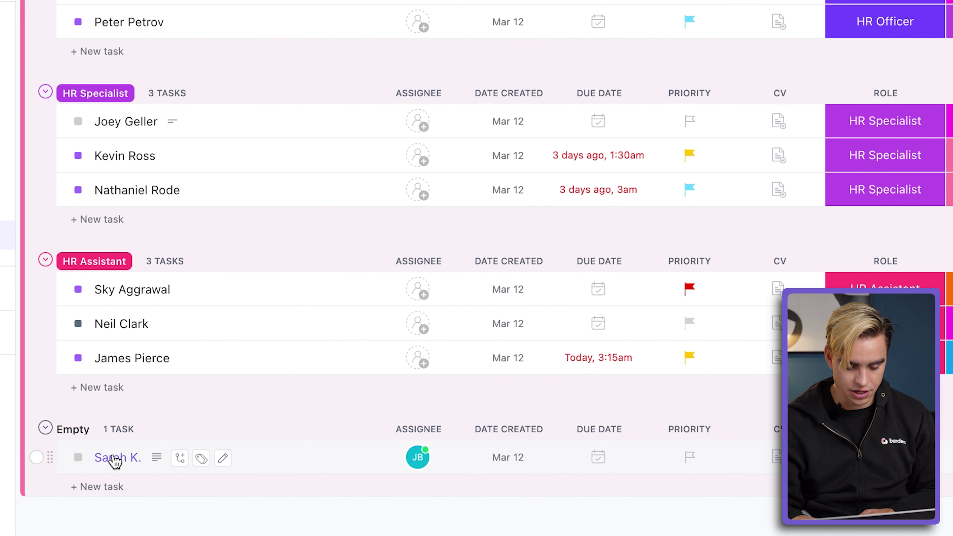
click(113, 457)
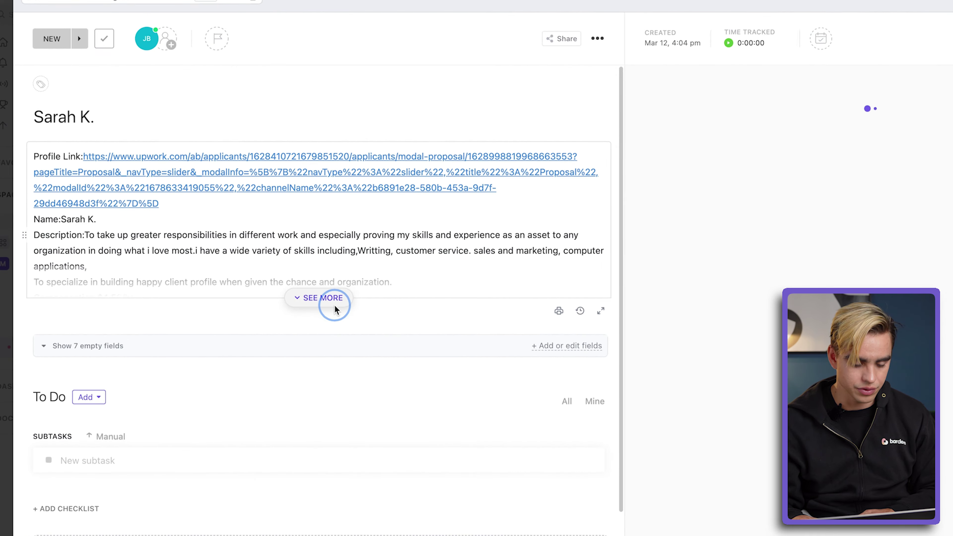
click(294, 283)
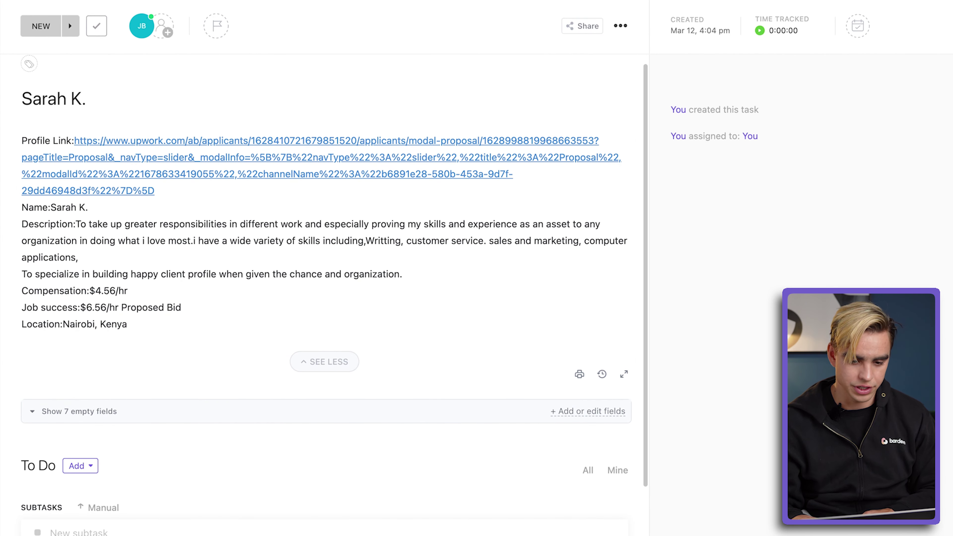
- Open another Upwork applicant's proposal and run 'Create ClickUp Task from Upwork profile' on it
click(342, 21)
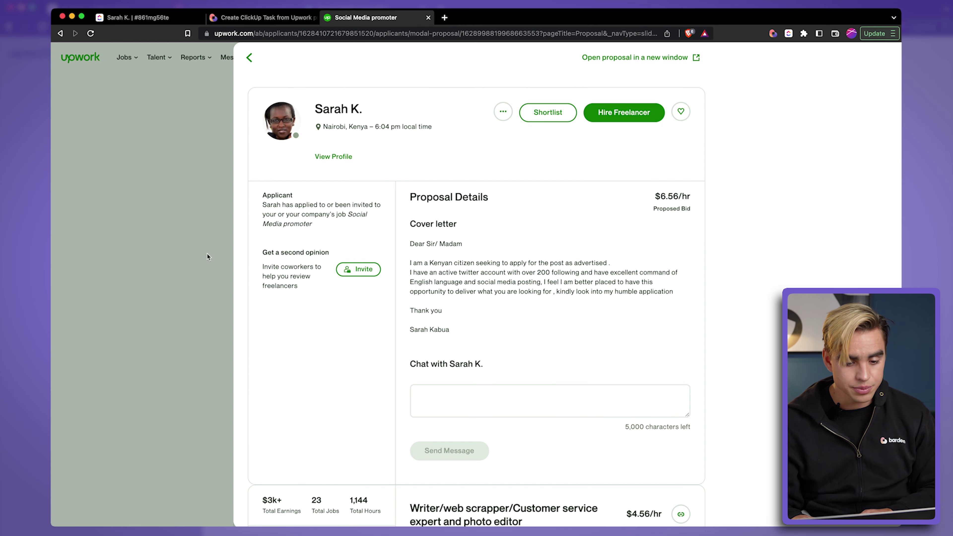
click(208, 257)
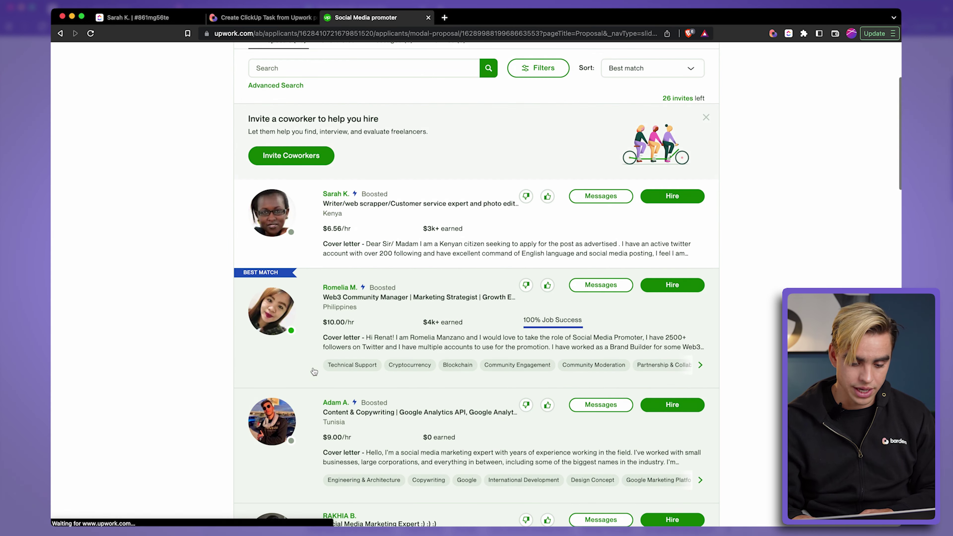
click(493, 318)
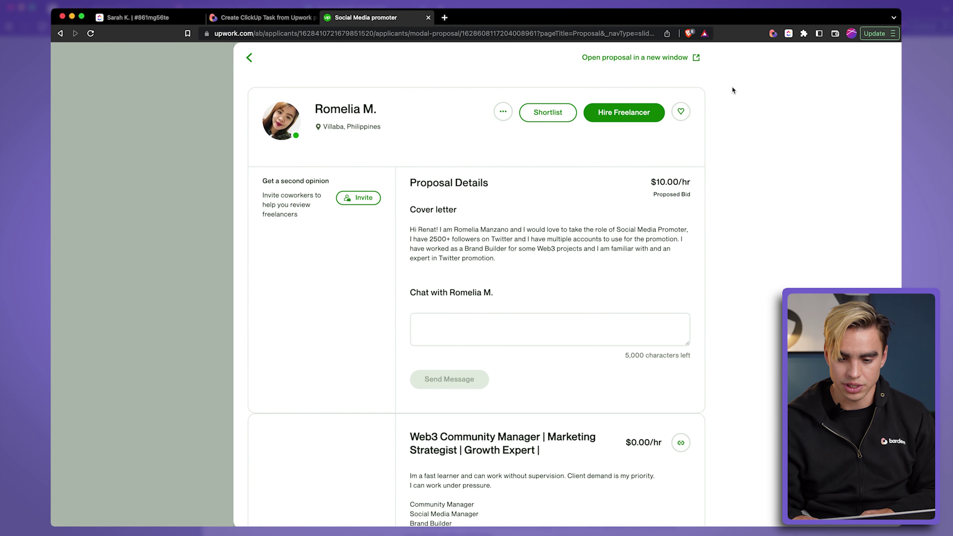
click(774, 34)
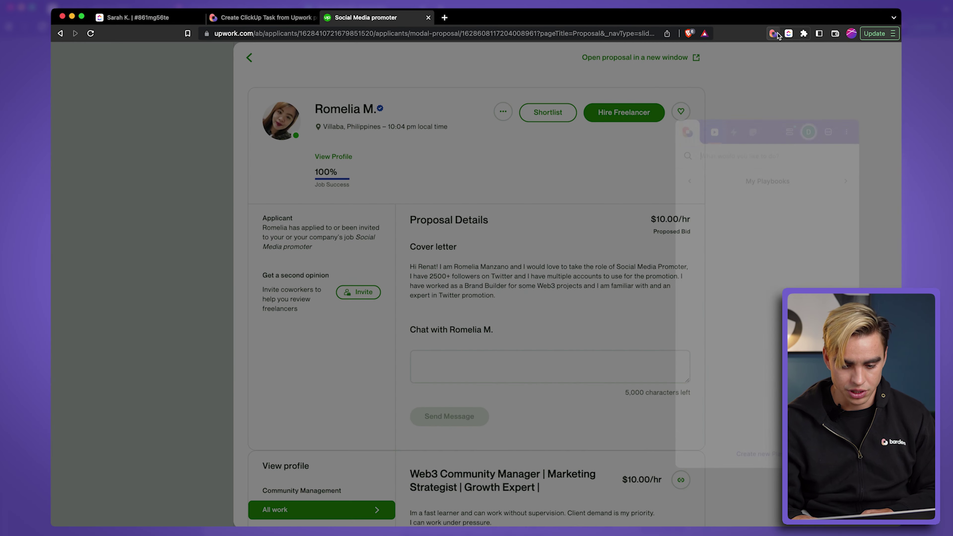
click(812, 209)
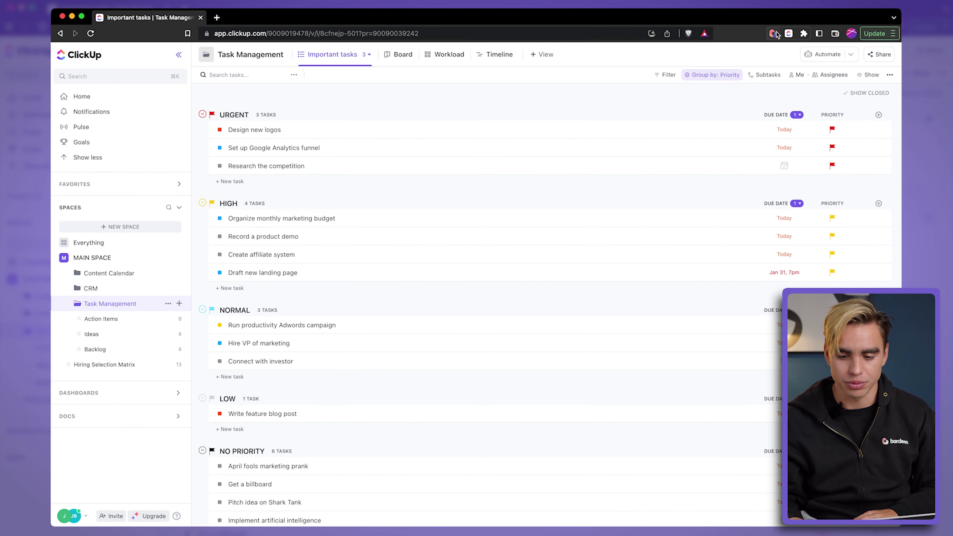
- Start a full-screen Bardeen playbook with a 'Create ClickUp task' step, with ClickUp's Action Items list open behind it
click(774, 33)
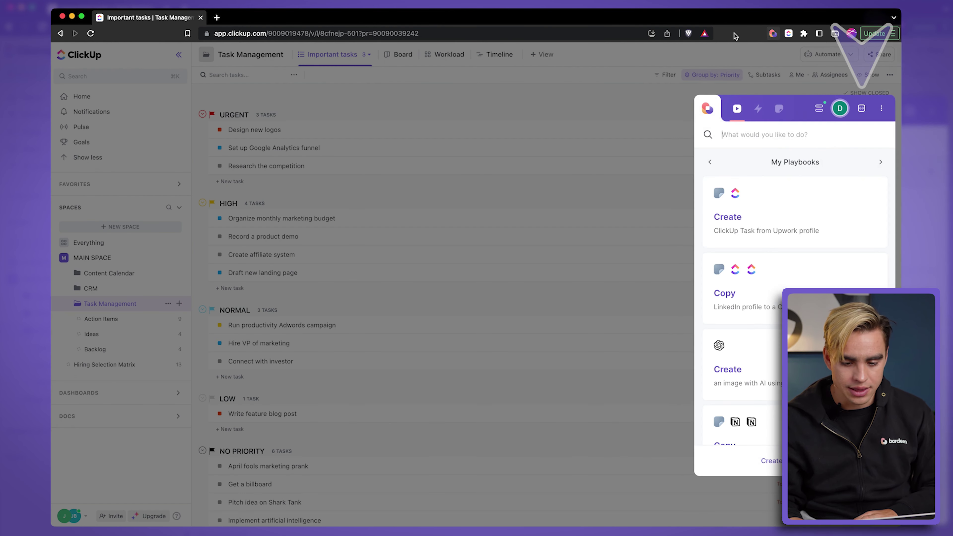
click(862, 109)
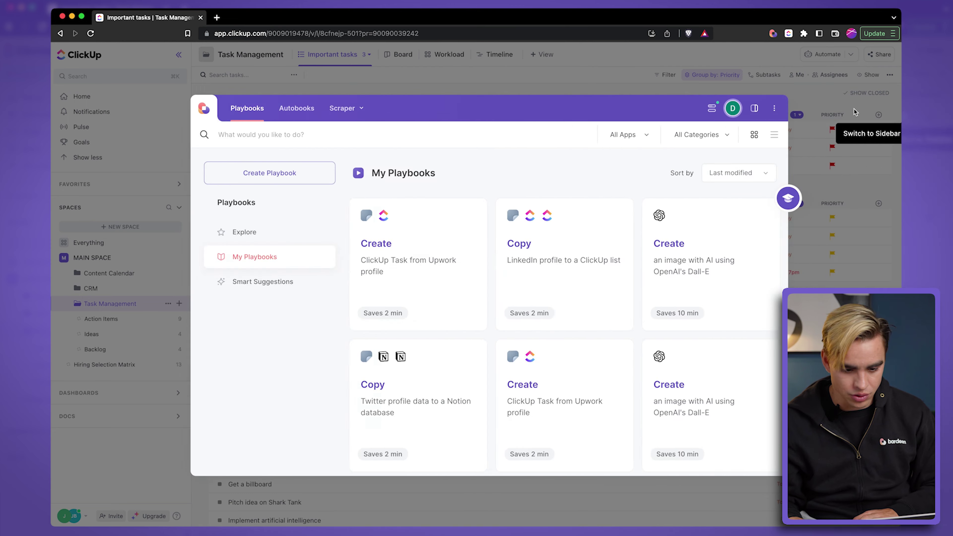
click(277, 170)
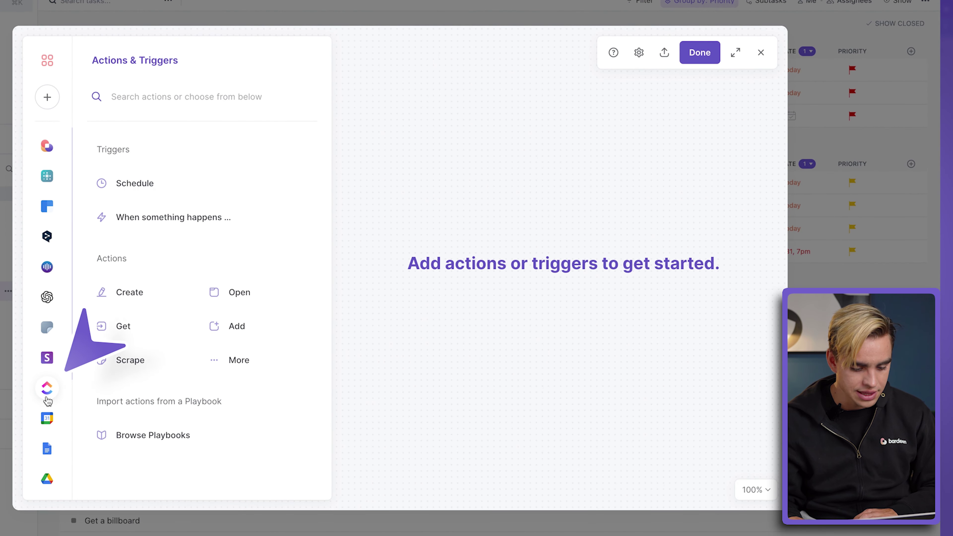
click(46, 398)
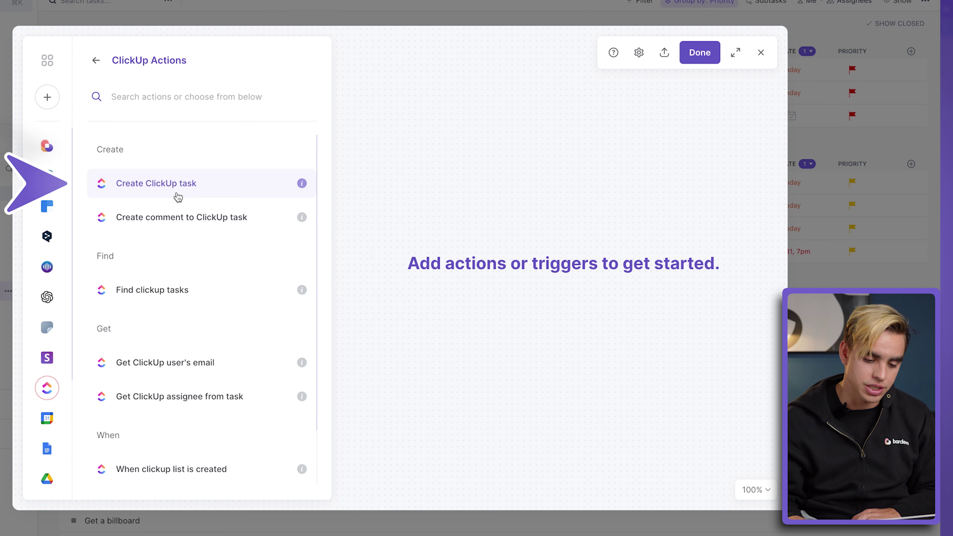
click(229, 188)
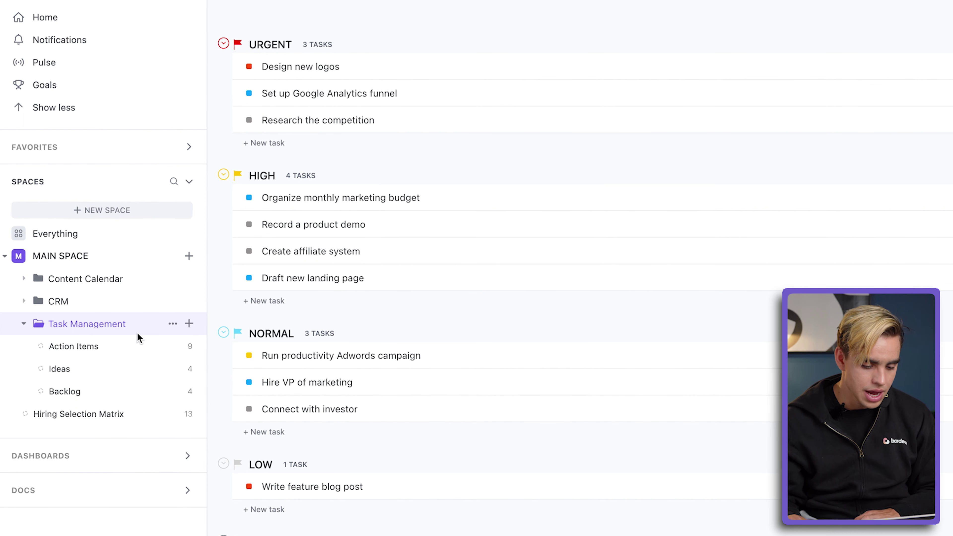
click(127, 346)
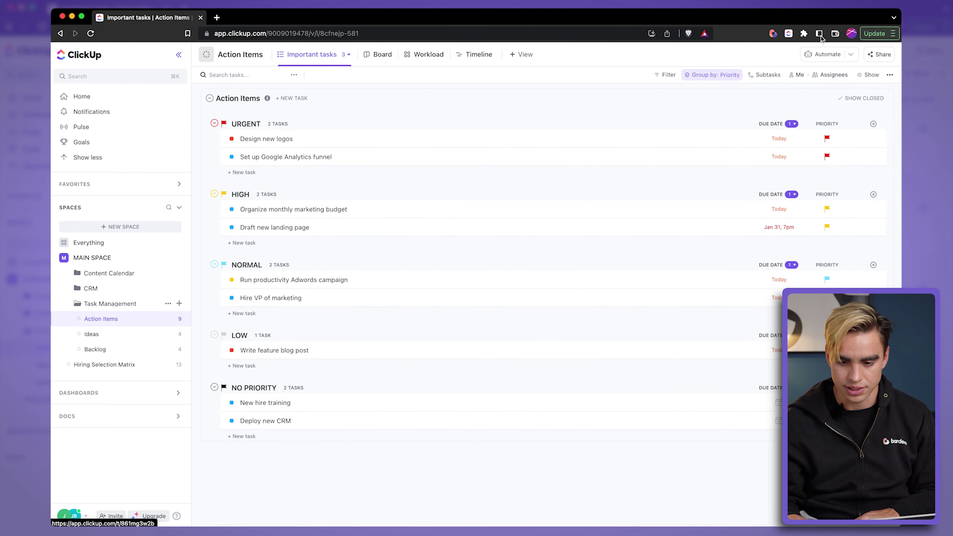
click(777, 34)
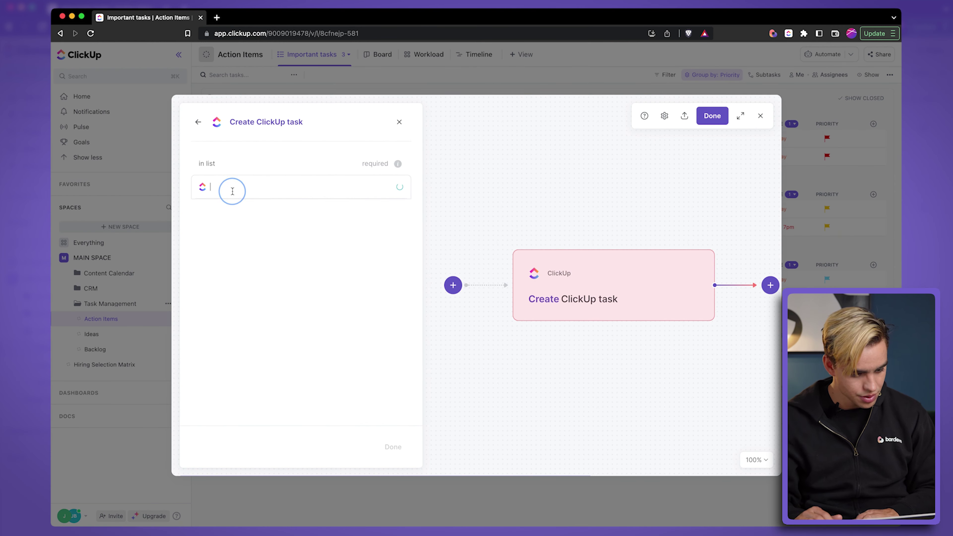
- Set the ClickUp task step to list Action Items, name 'Ask me every time', and the suggested assignee
click(314, 286)
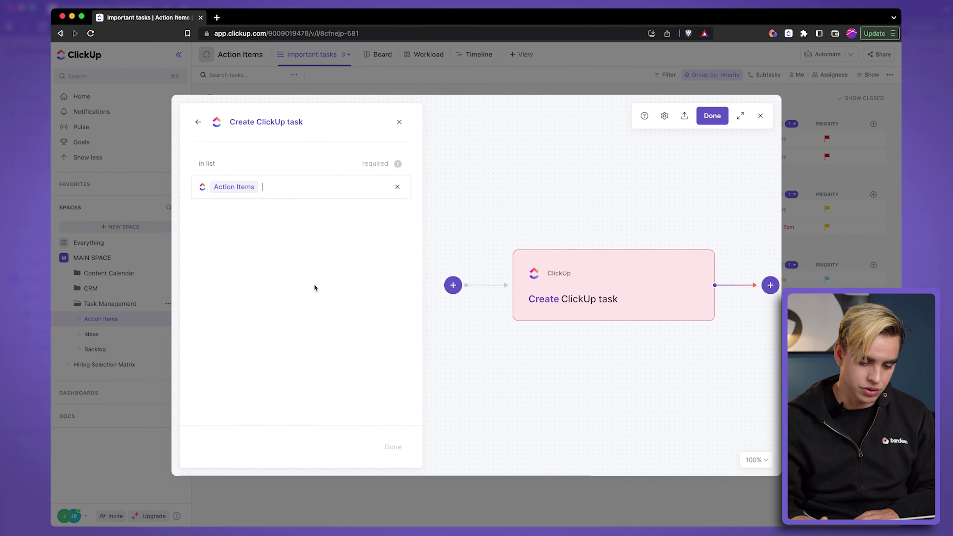
click(242, 242)
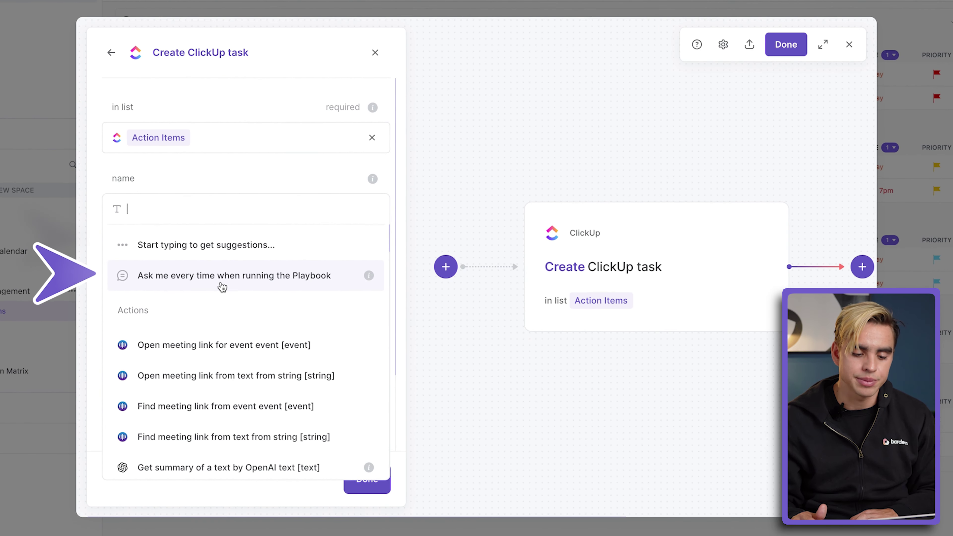
click(238, 286)
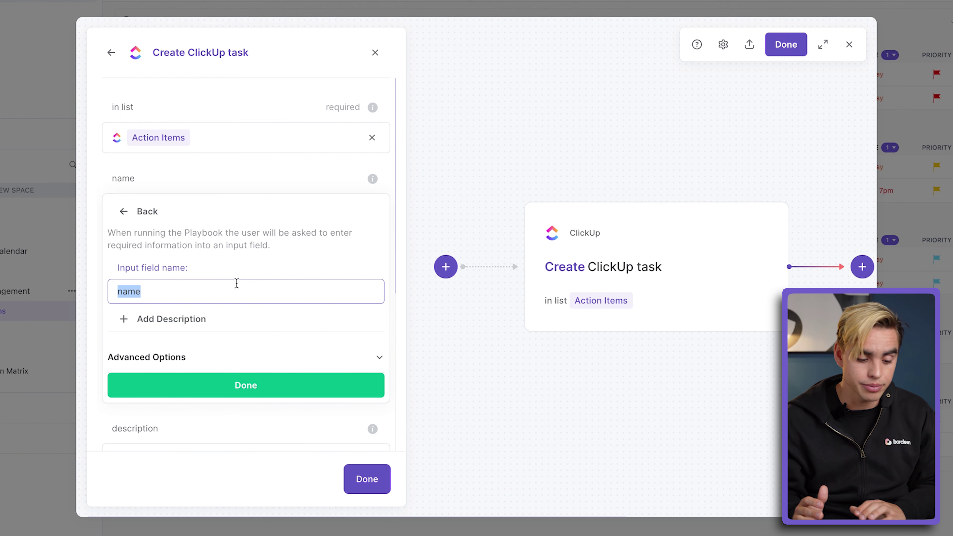
click(311, 382)
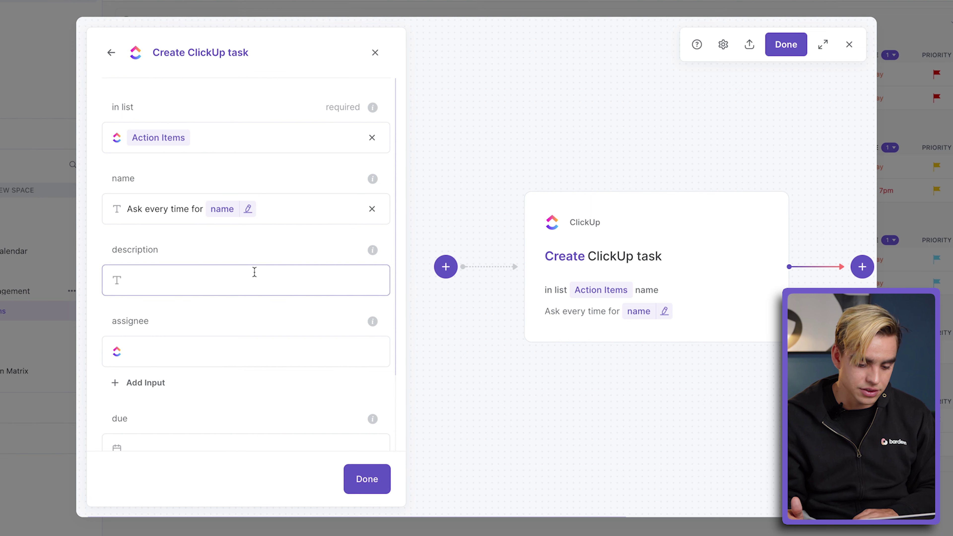
scroll(242, 277, down, 2)
click(219, 294)
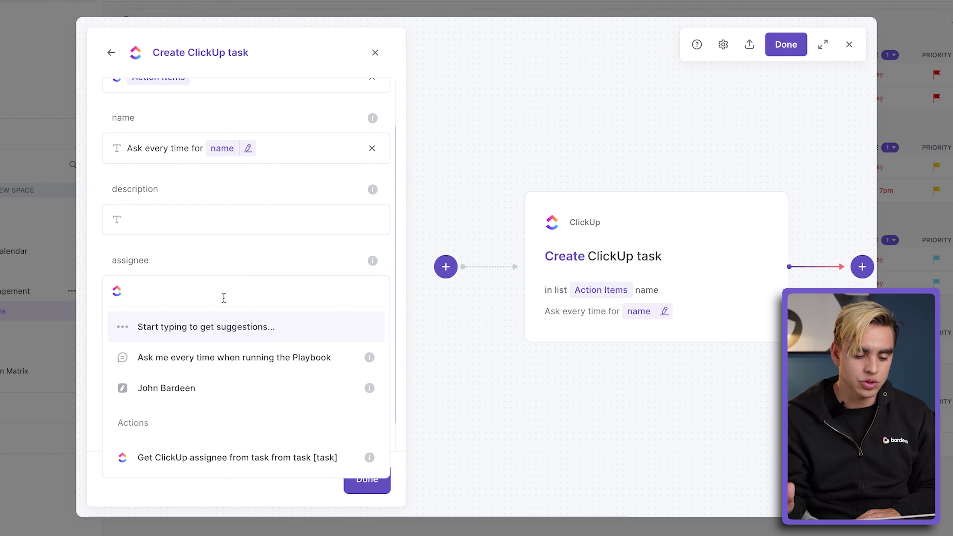
click(266, 386)
scroll(264, 383, down, 2)
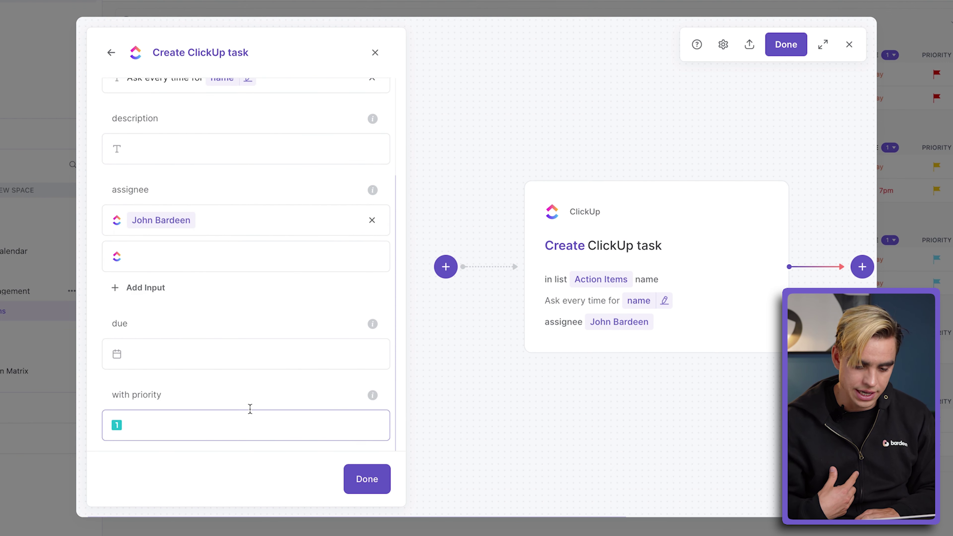
click(376, 479)
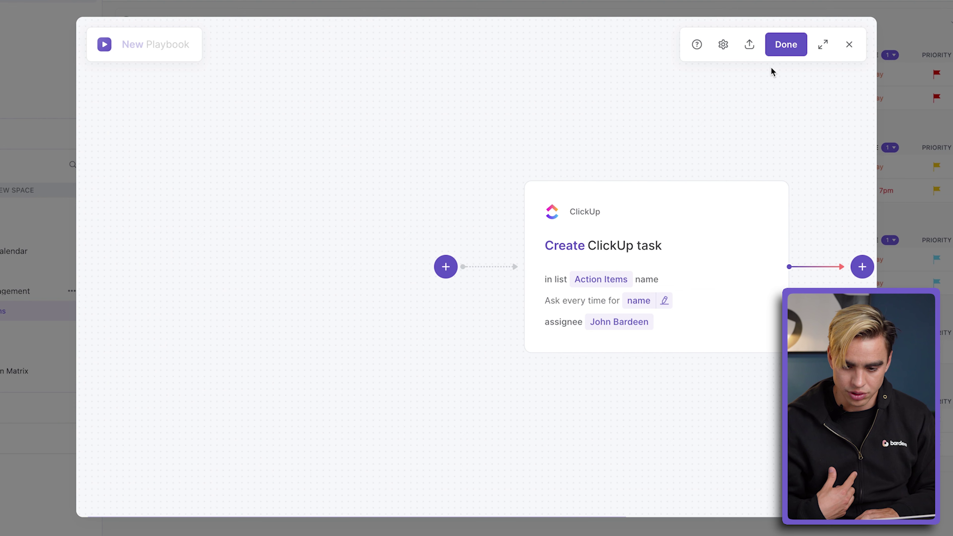
- Name the playbook 'Create a ClickUp Task' and save it
click(781, 56)
click(439, 254)
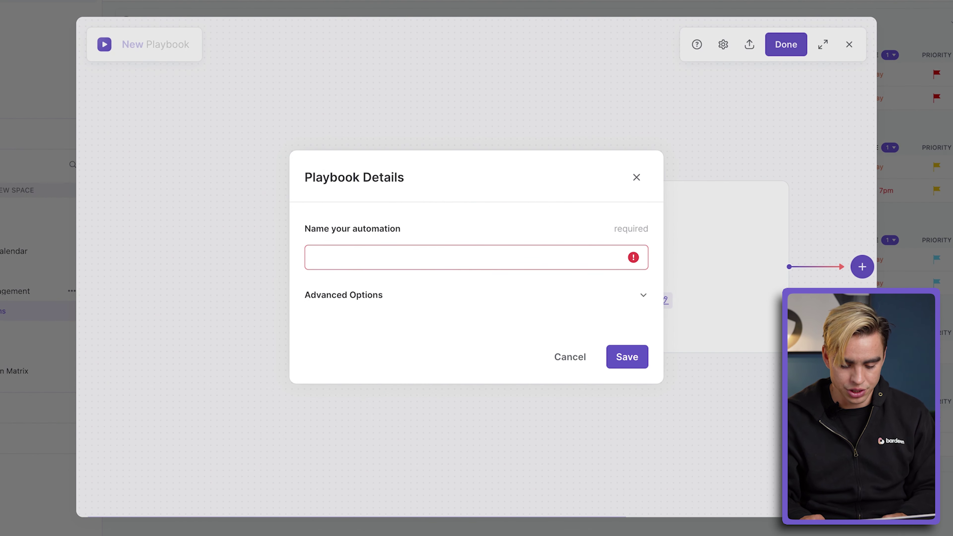
text(Create a ClickUp Task)
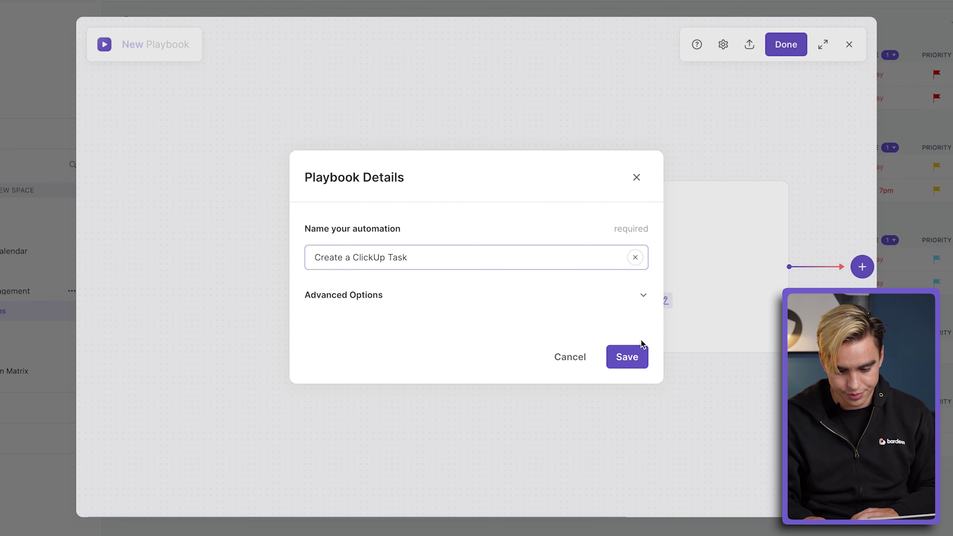
click(634, 358)
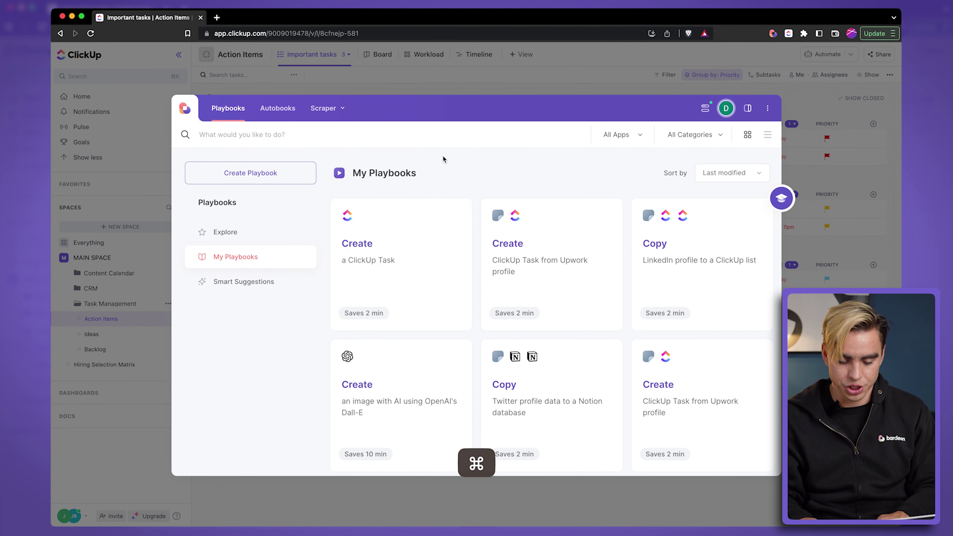
- Open google.com in a new browser tab
key(super+t)
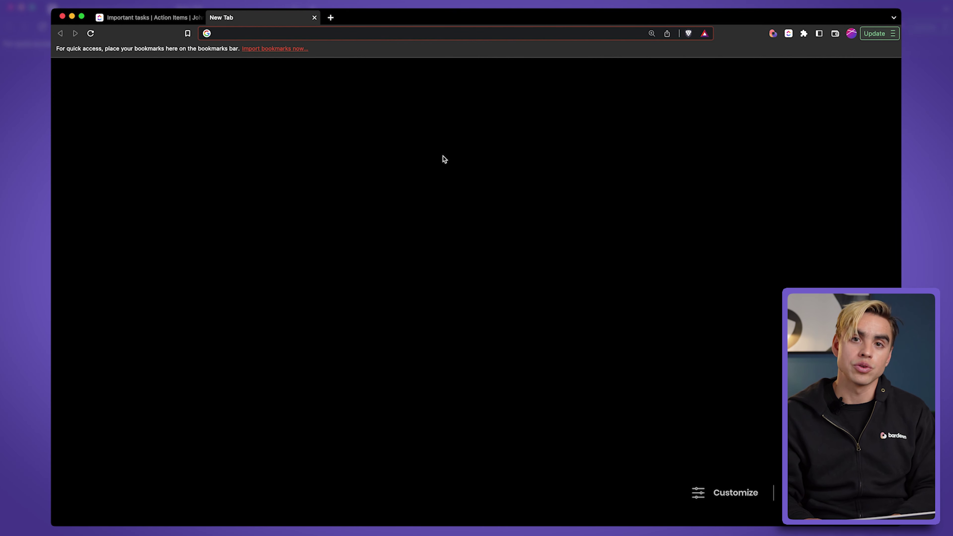
text(go)
key(Return)
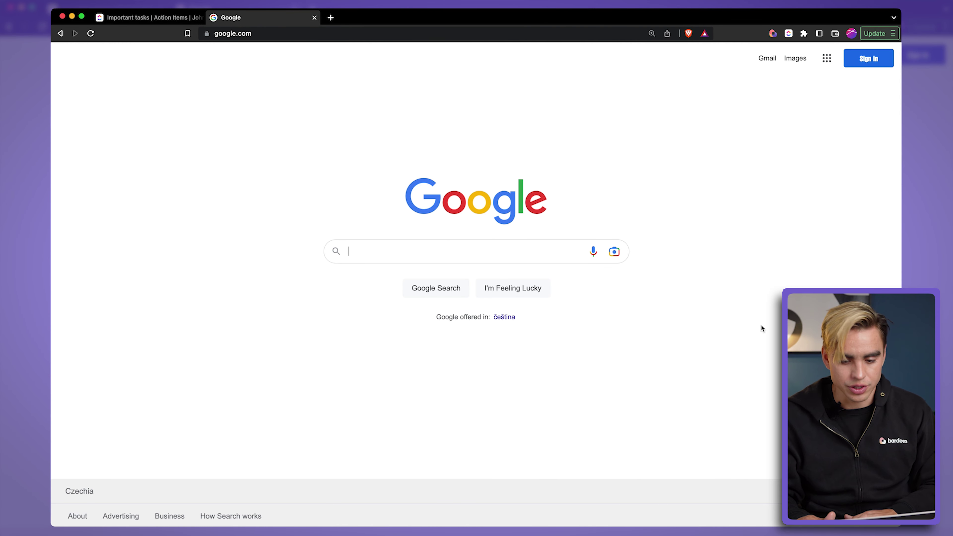
- Run Create a ClickUp Task with the name 'Awesome task', then view ClickUp's Action Items
key(alt+b)
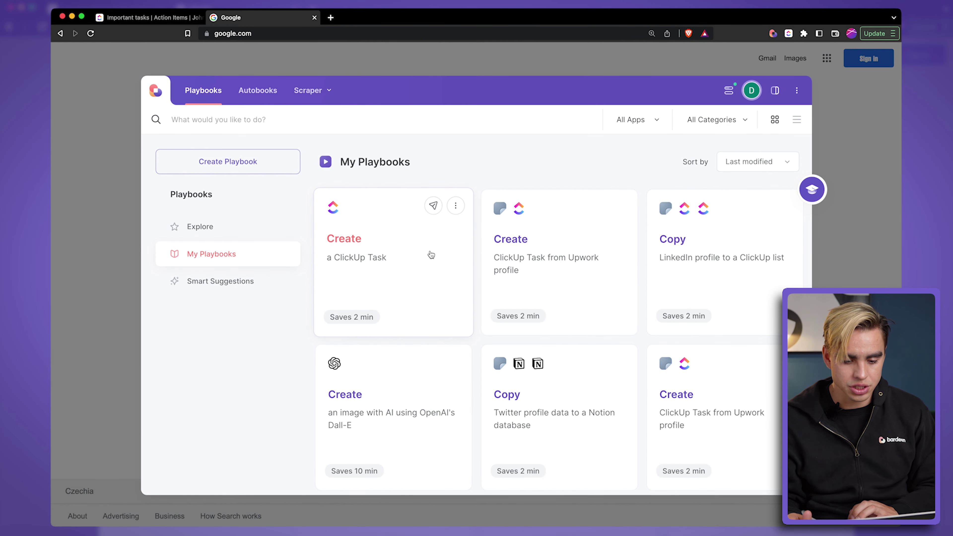
click(430, 252)
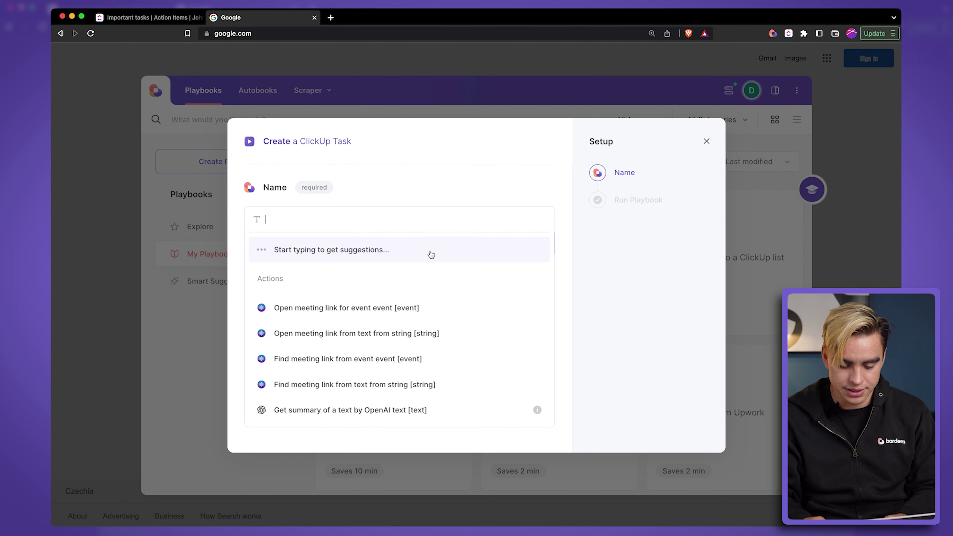
text(Awesome tas)
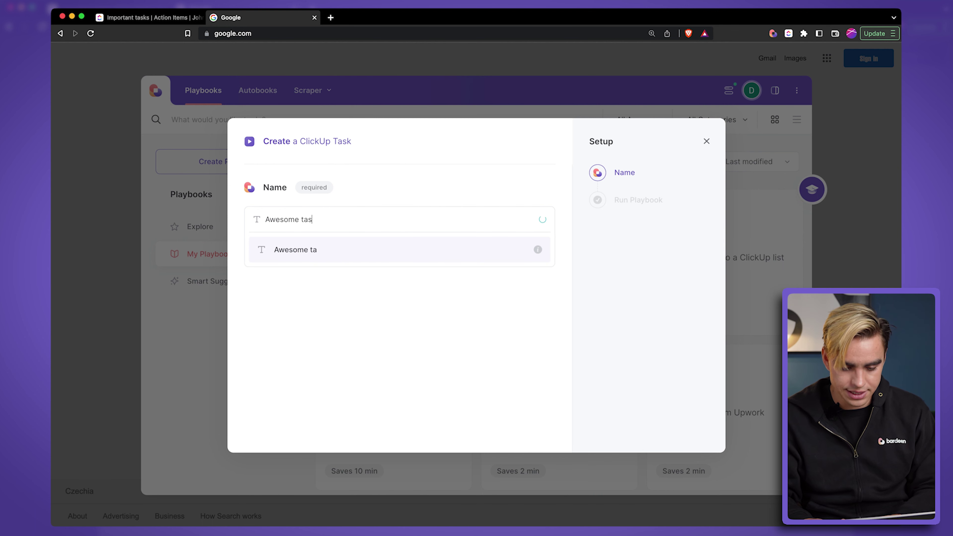
text(k)
key(Return)
key(Return)
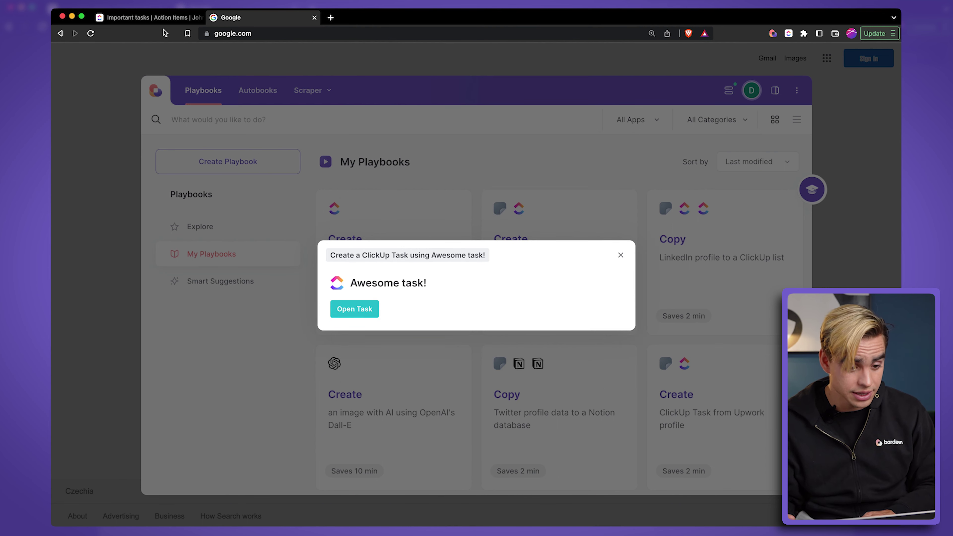
click(159, 19)
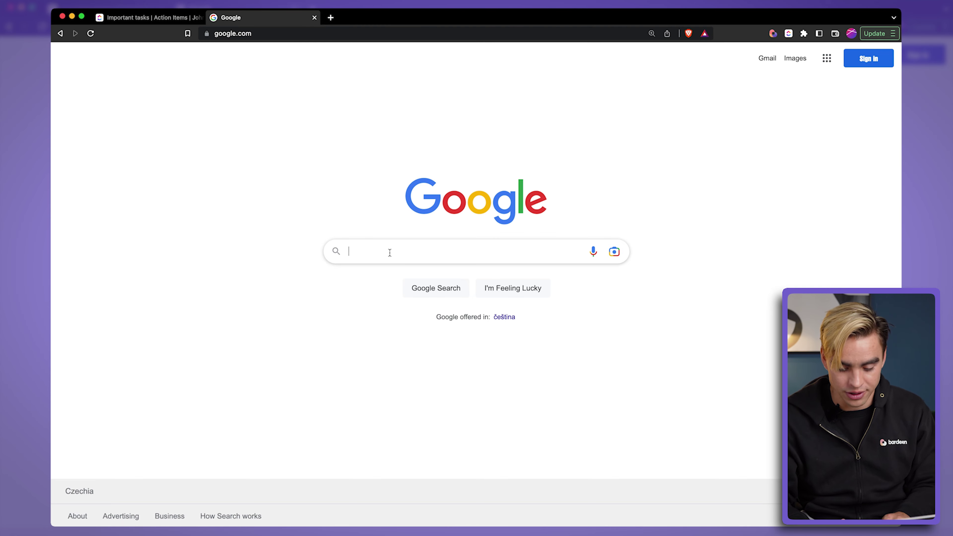
- Search 'john bardeen', open his Wikipedia article and scroll to Personal life
text(john bardeen)
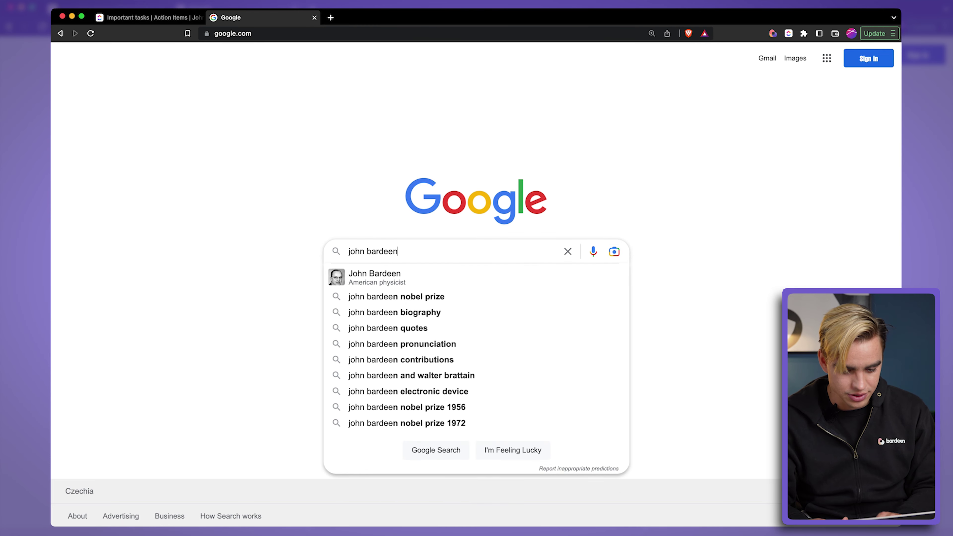
key(Return)
click(227, 166)
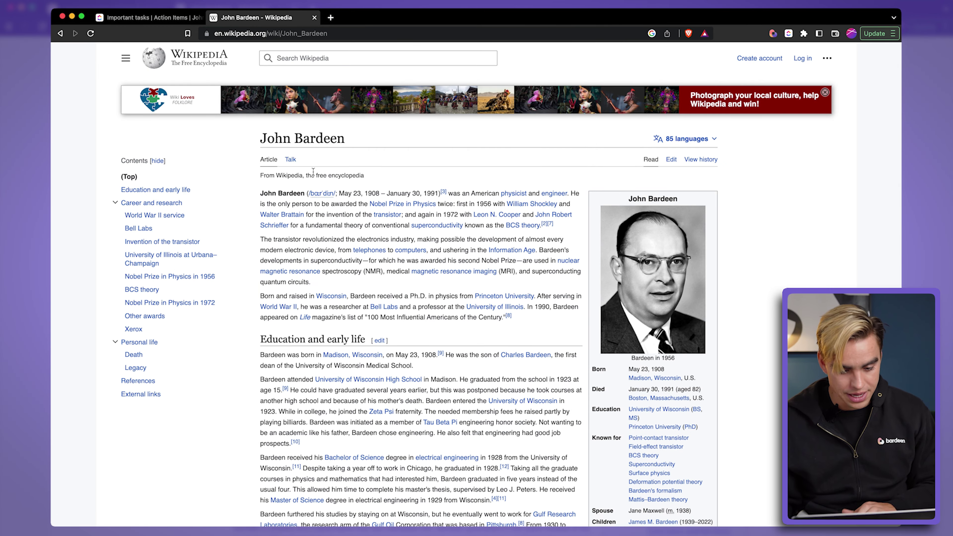
scroll(483, 376, down, 20)
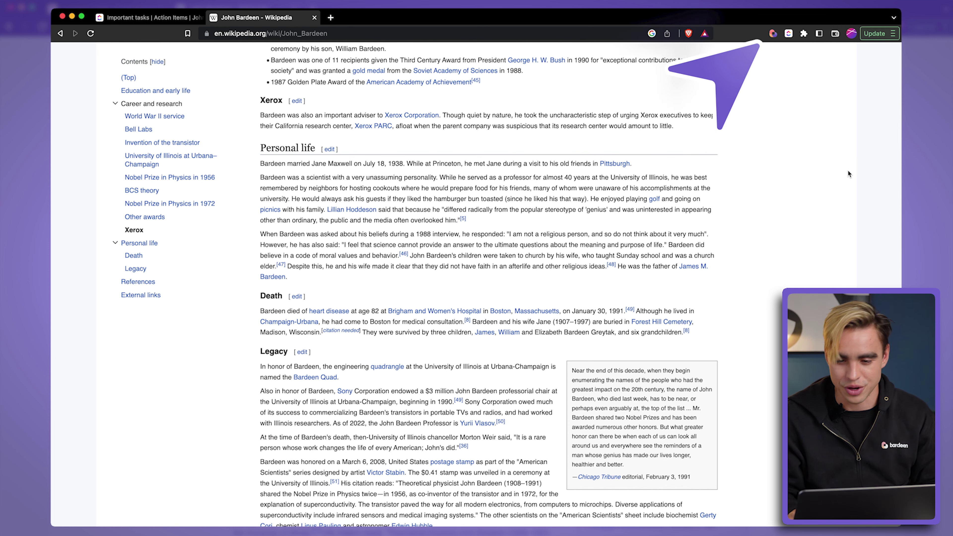
- Open the first playbook in the Builder and add 'Get current page as HTML' before the ClickUp step
click(772, 33)
click(458, 214)
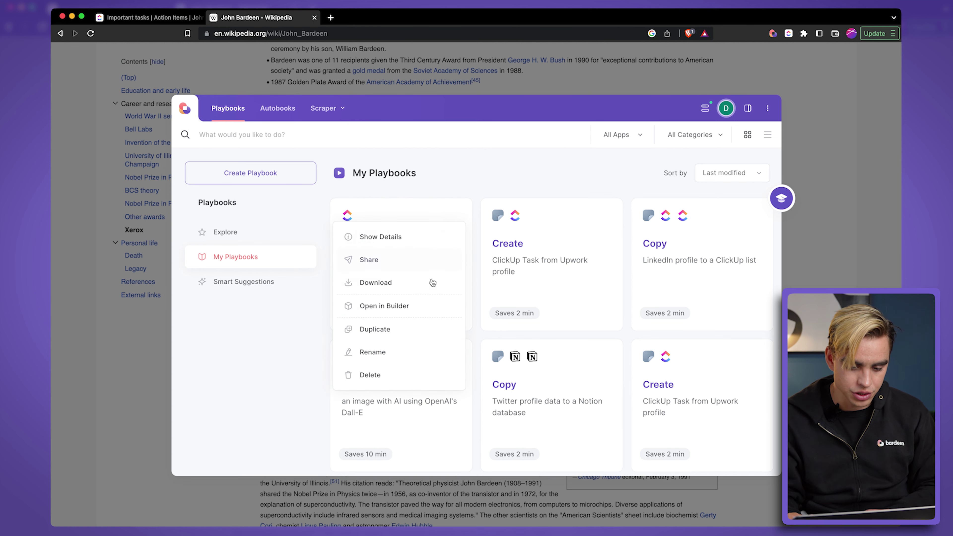
click(437, 312)
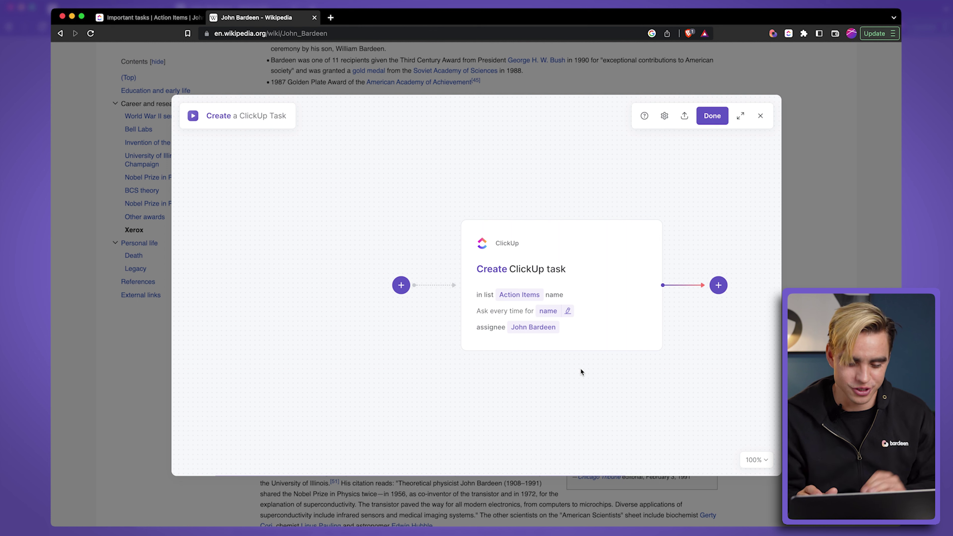
click(400, 285)
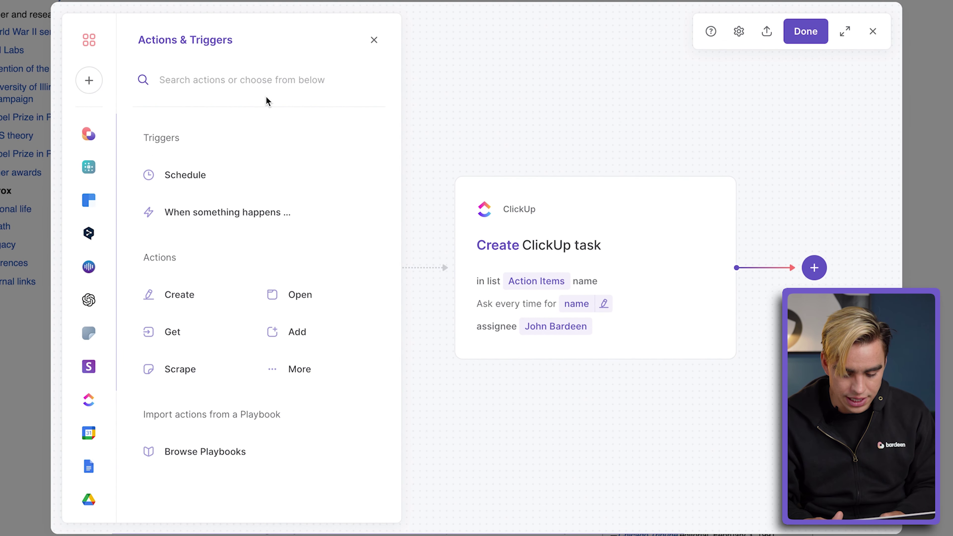
text(ge)
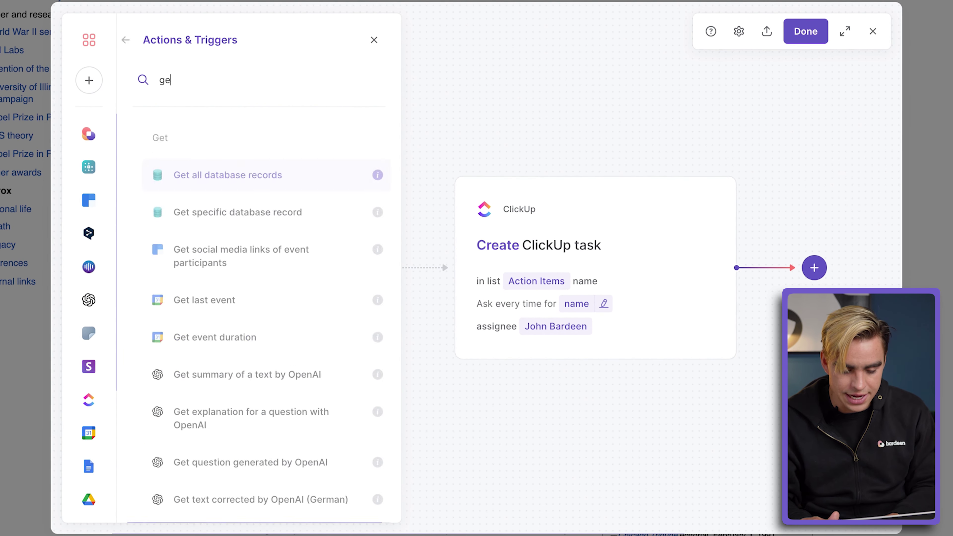
text(t ht)
key(BackSpace)
click(308, 249)
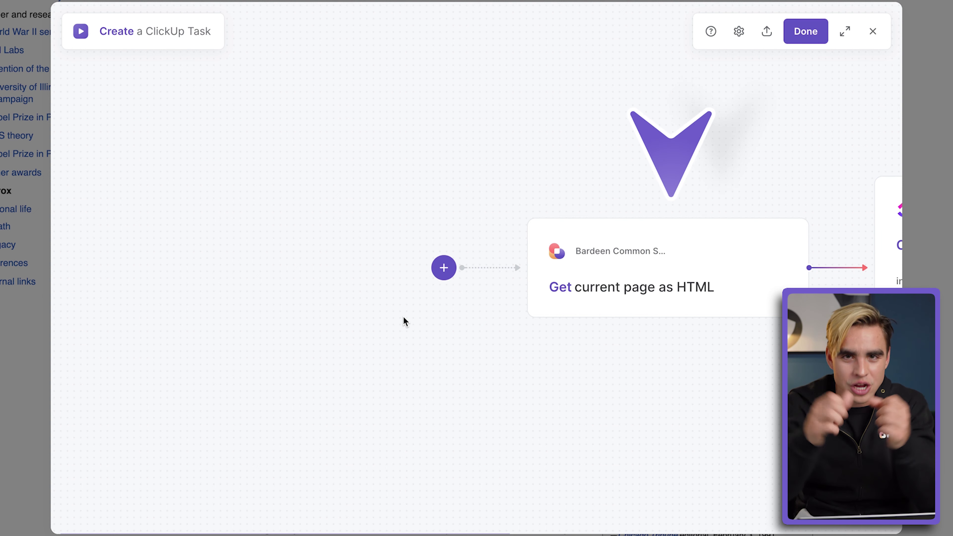
- Insert a new action after the 'Get current page as HTML' step
scroll(661, 212, right, 5)
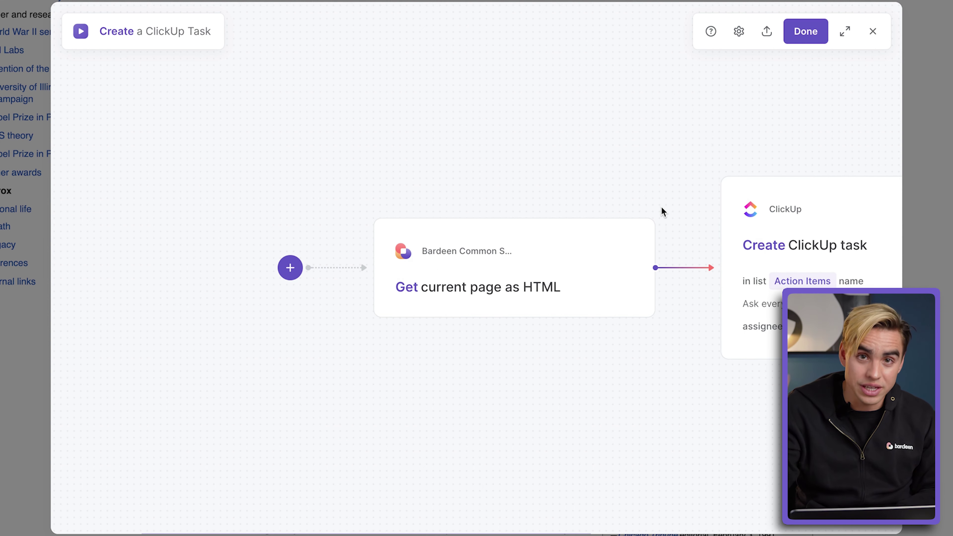
click(683, 267)
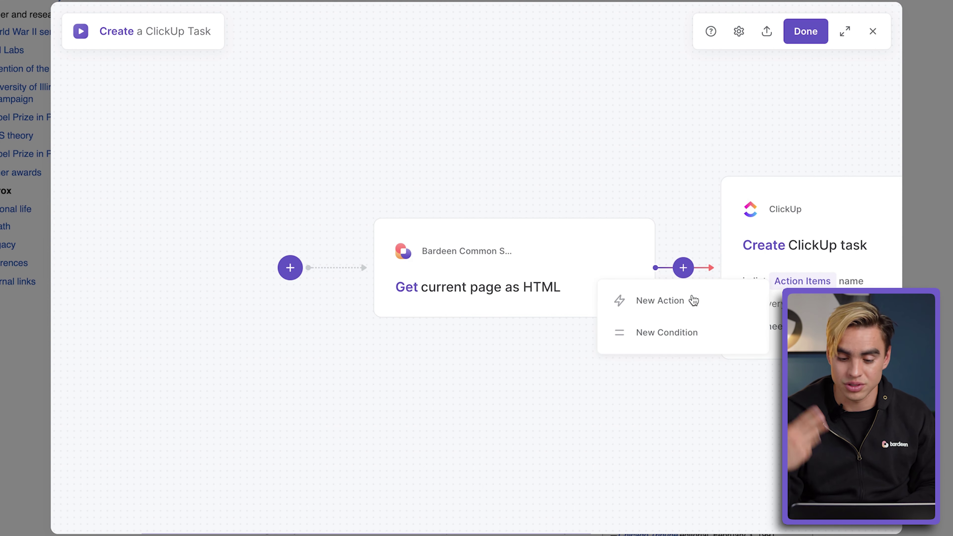
click(696, 304)
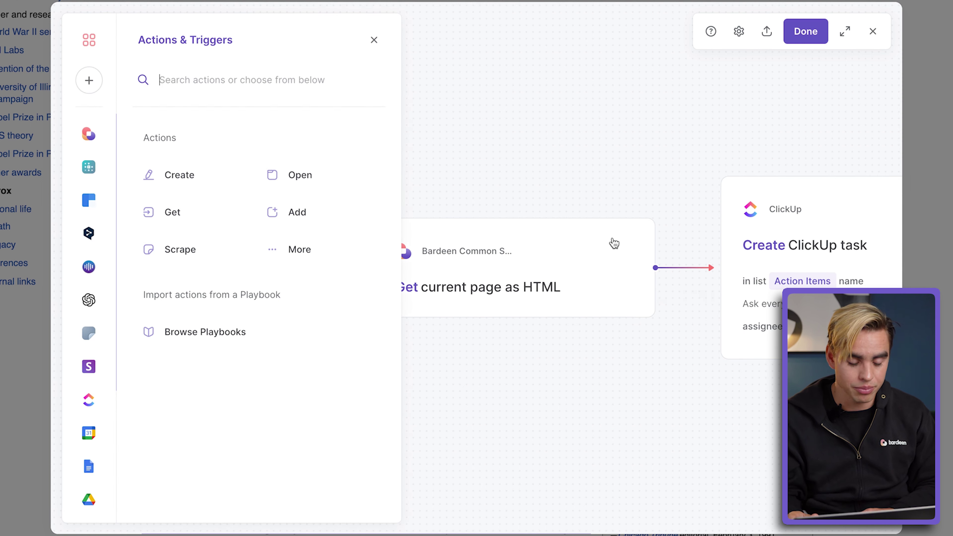
- Add 'Convert html to text' with 'from html' set to Action 1's entire Website Contents
text(html)
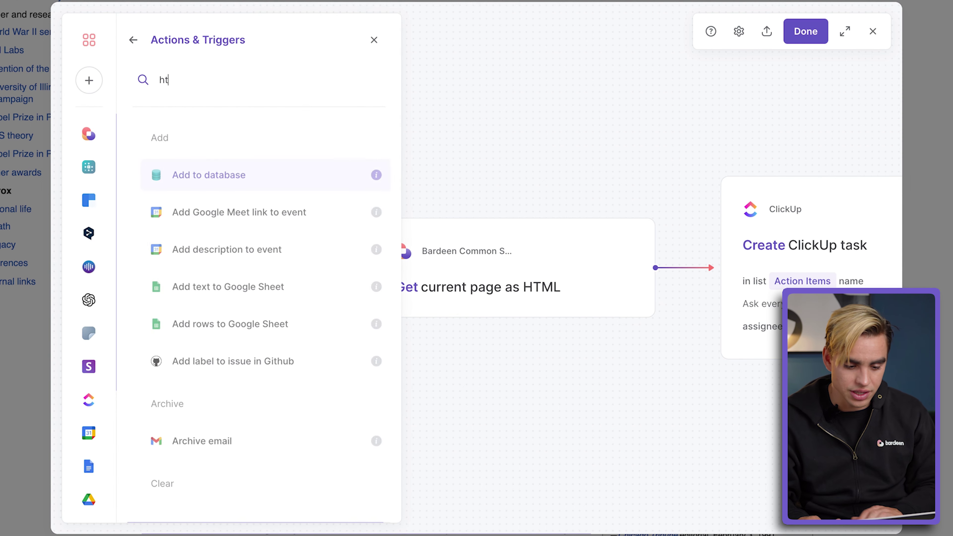
click(296, 260)
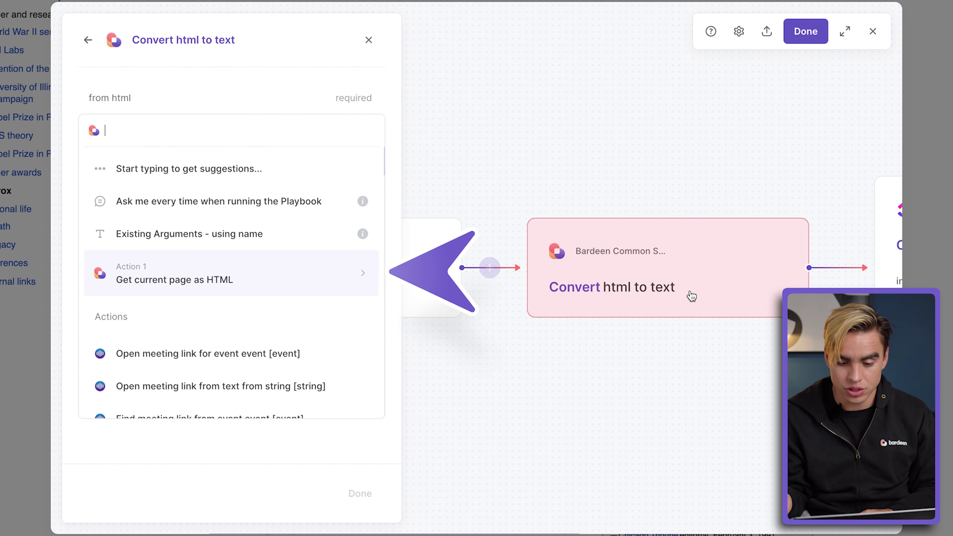
click(292, 273)
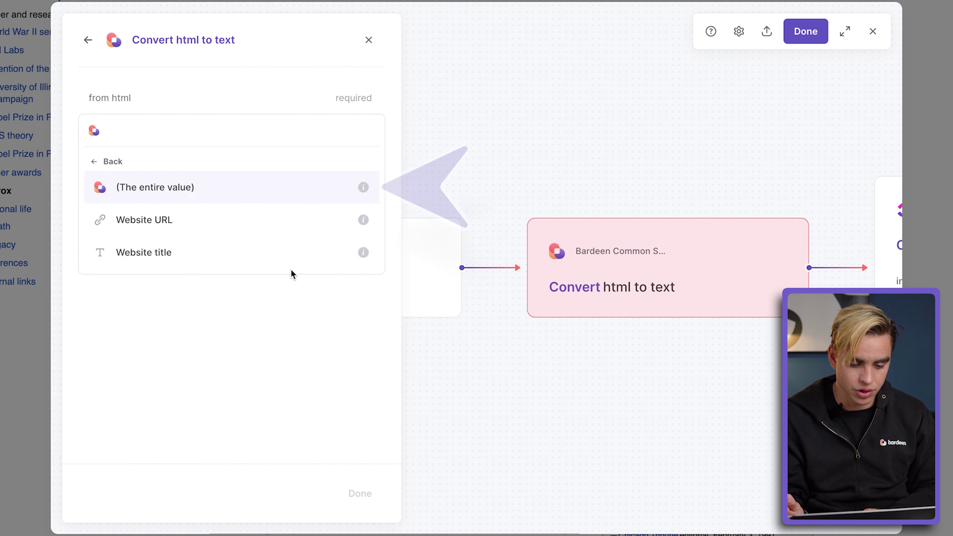
click(279, 193)
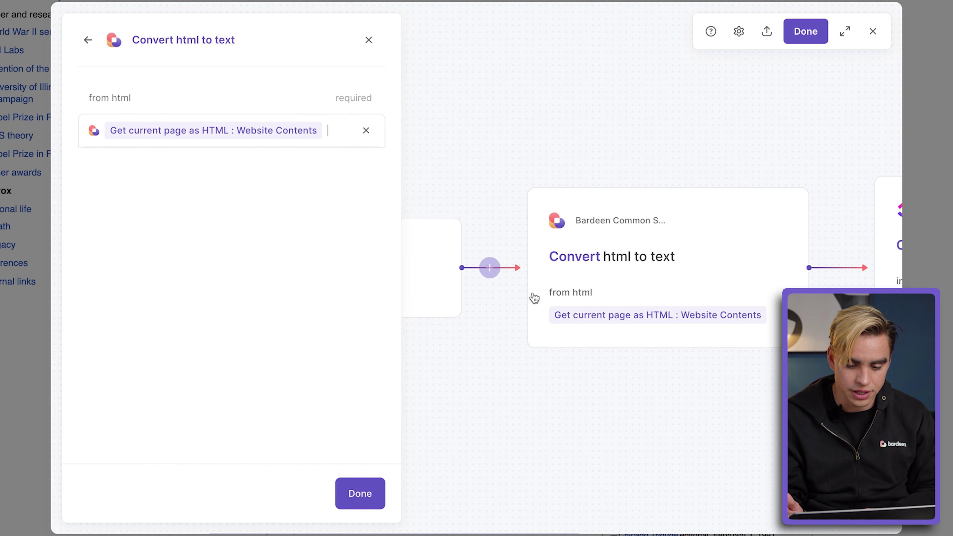
click(358, 494)
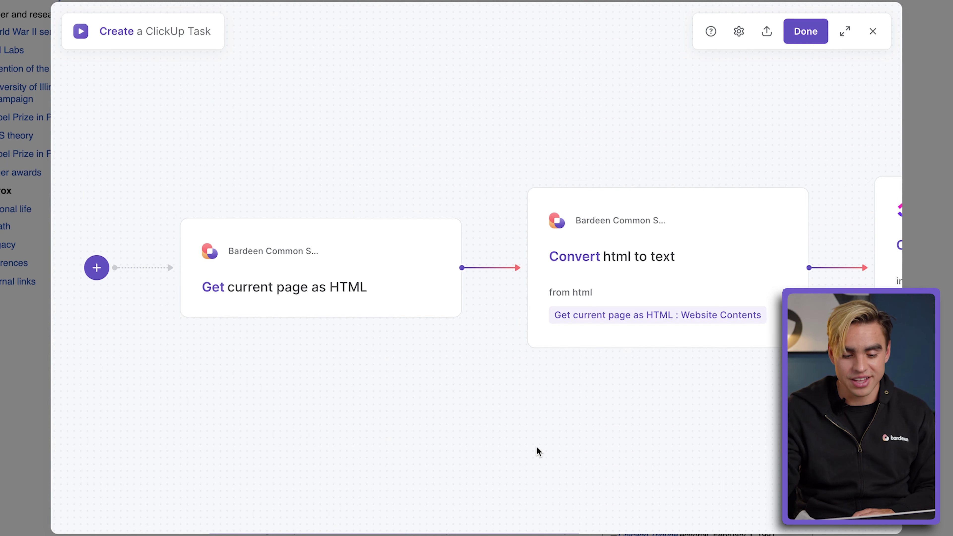
scroll(450, 375, right, 2)
mouse_move(361, 300)
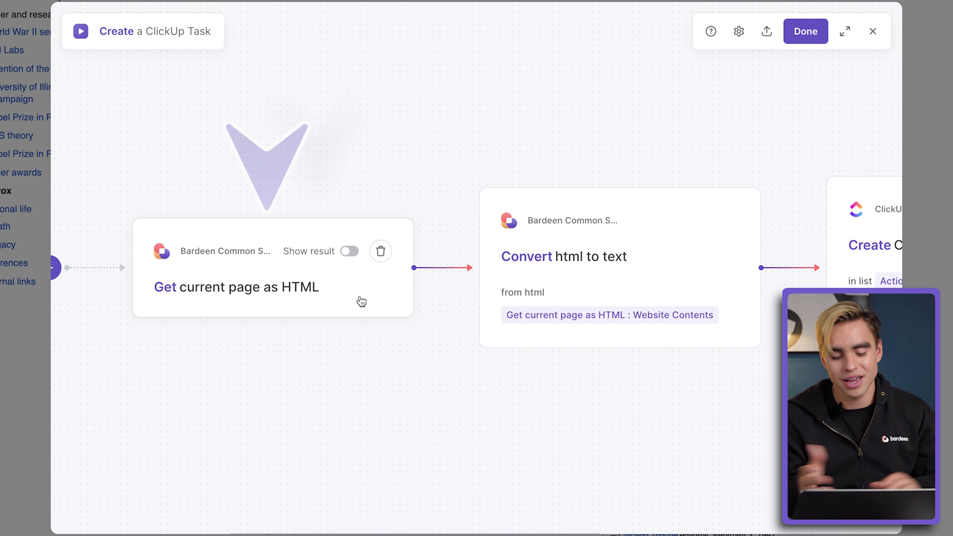
scroll(411, 314, right, 8)
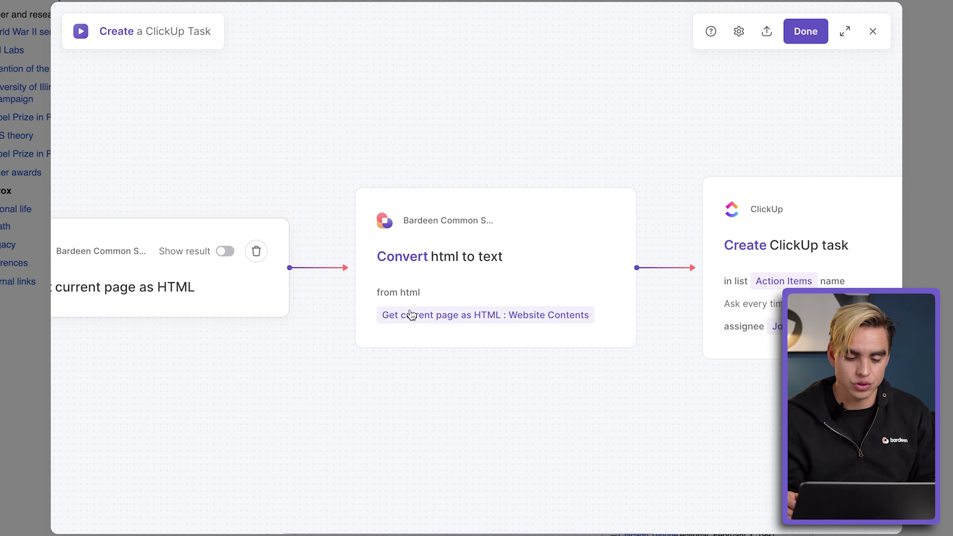
- Add a 'Get summary of a text by OpenAI' step after the conversion
click(594, 268)
click(603, 310)
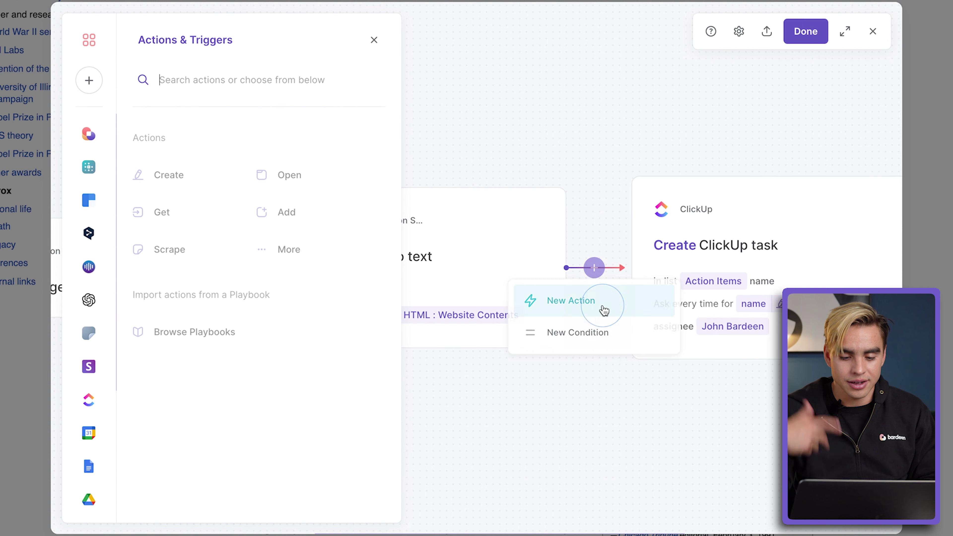
click(87, 304)
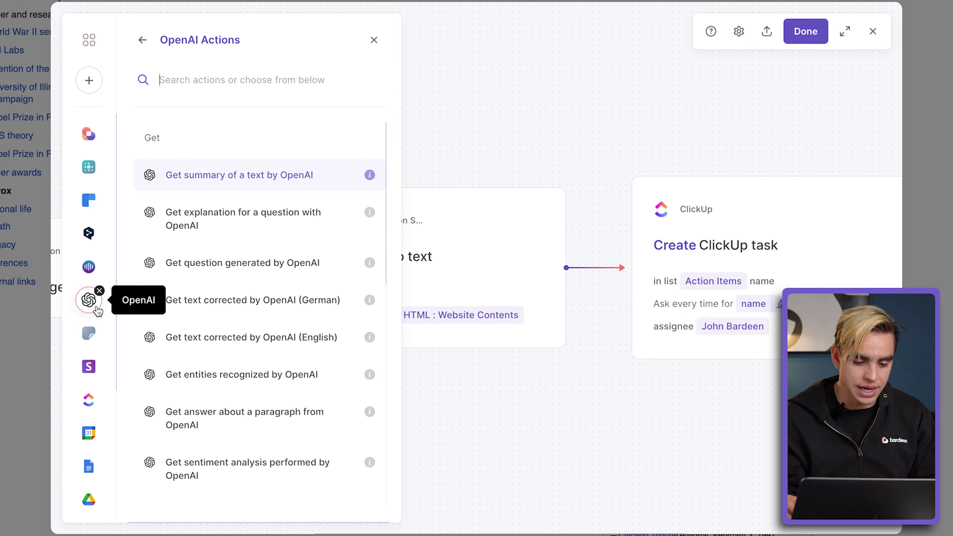
click(276, 192)
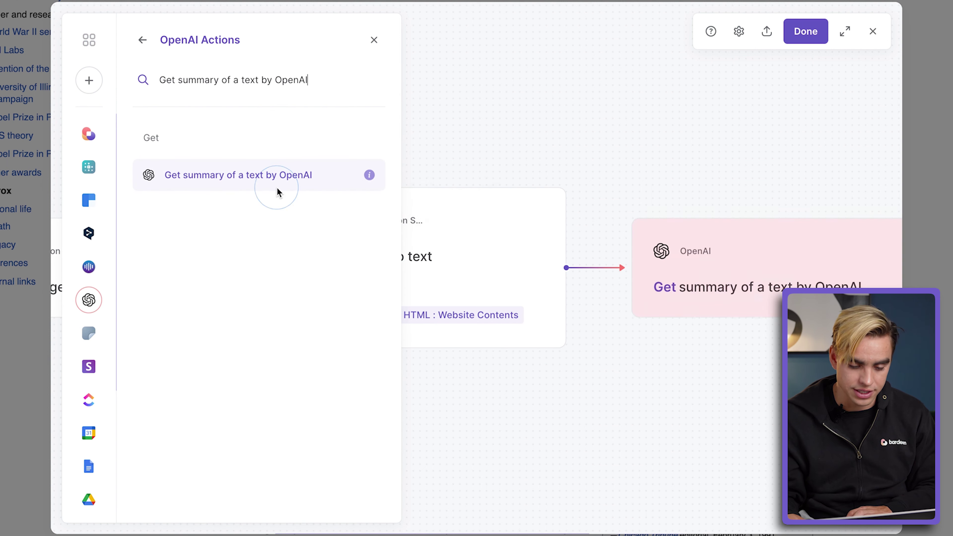
- Summarize the converted Text at the level 'one long paragraph.'
click(190, 101)
click(208, 121)
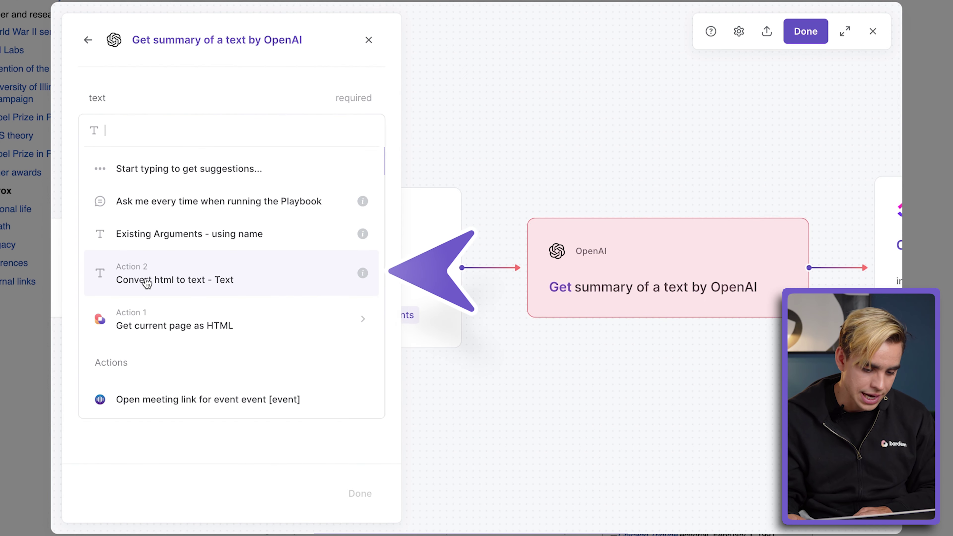
click(262, 284)
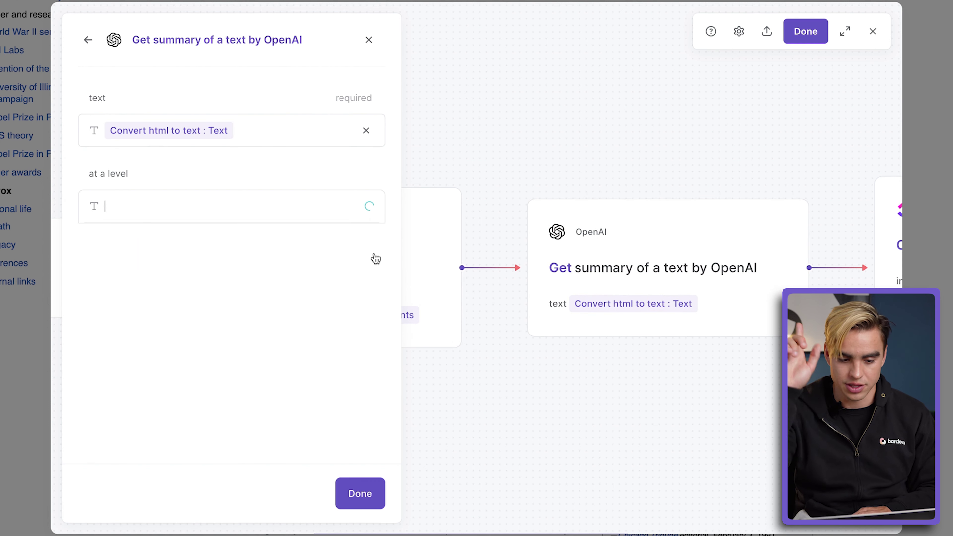
click(225, 79)
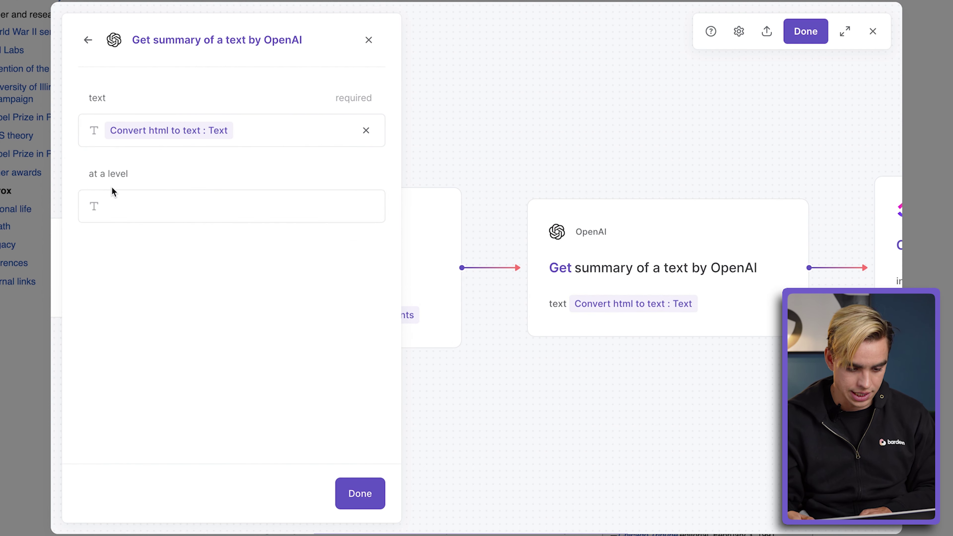
click(130, 192)
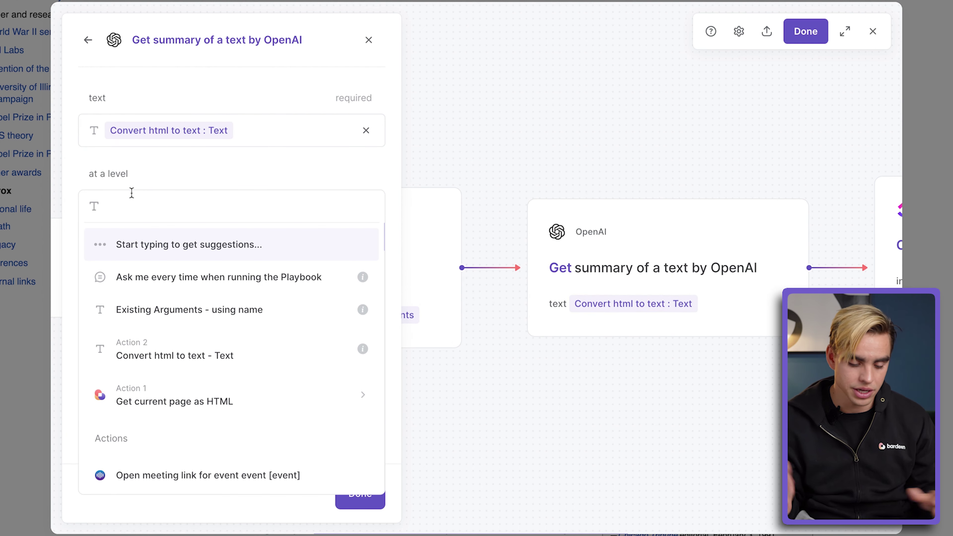
text(one l)
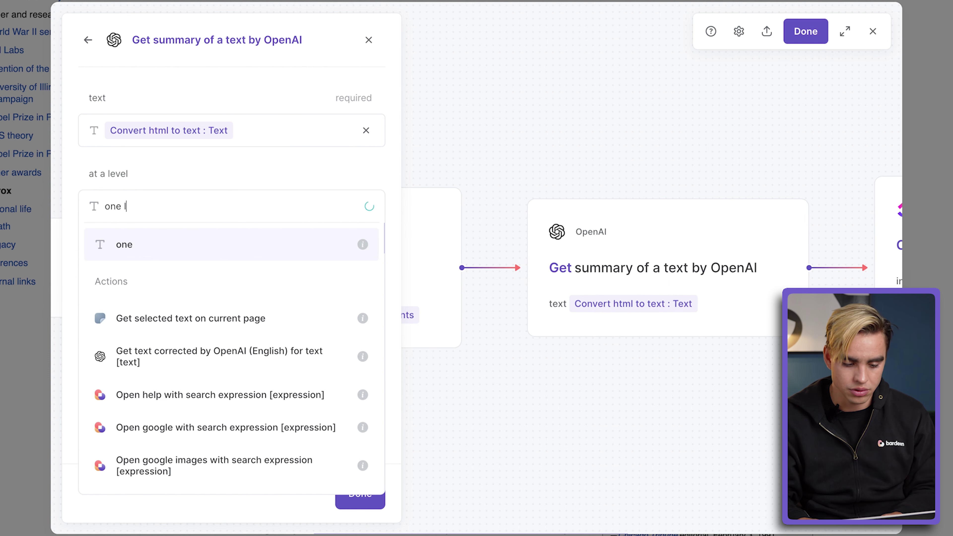
text(ong paragra)
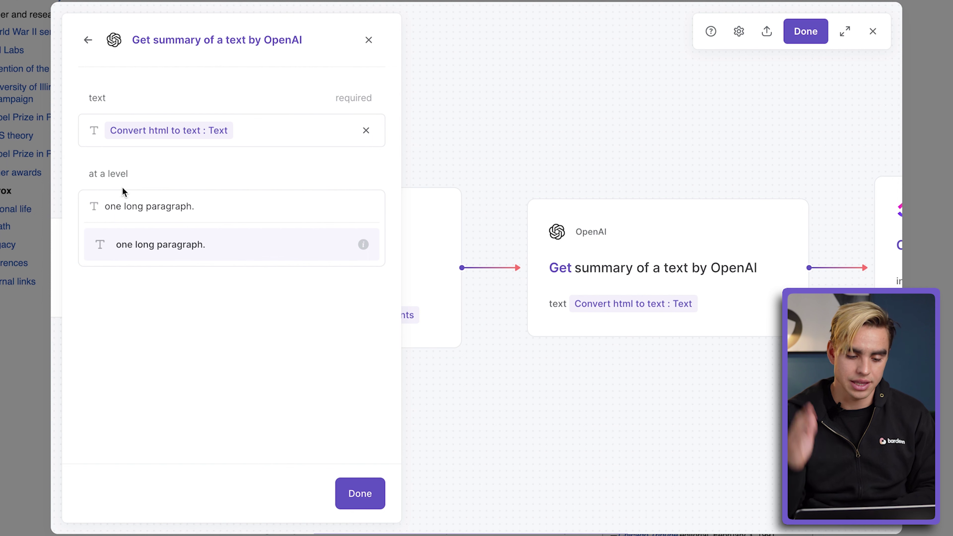
text(ph.)
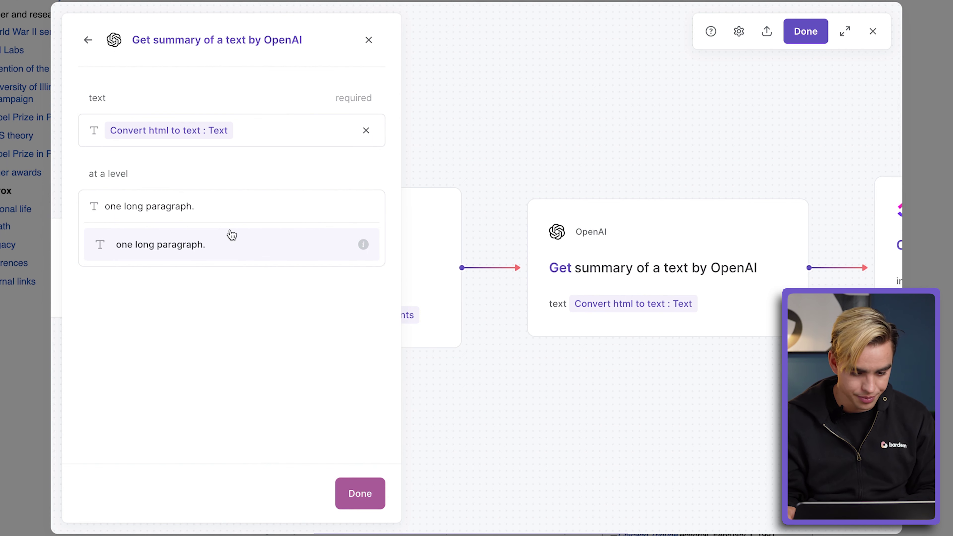
click(248, 256)
click(360, 493)
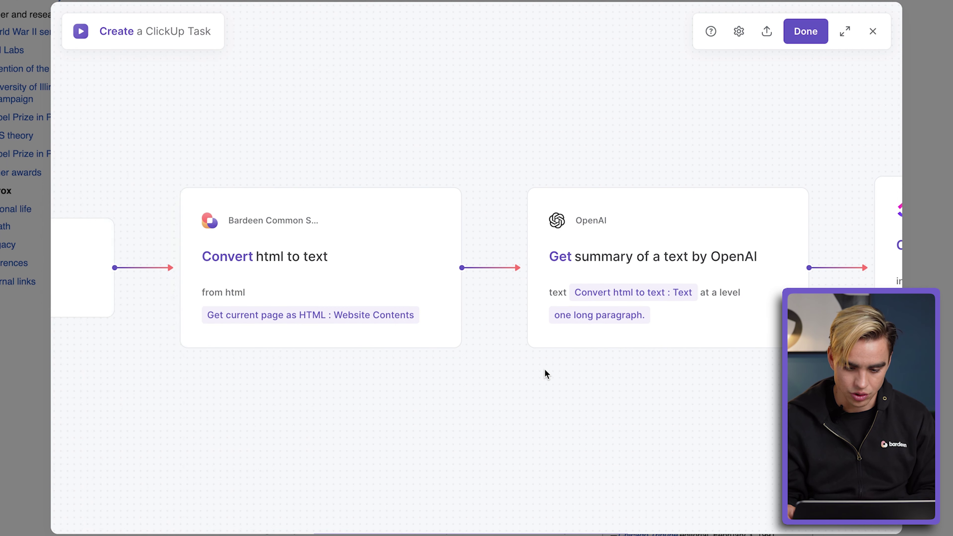
scroll(545, 372, right, 5)
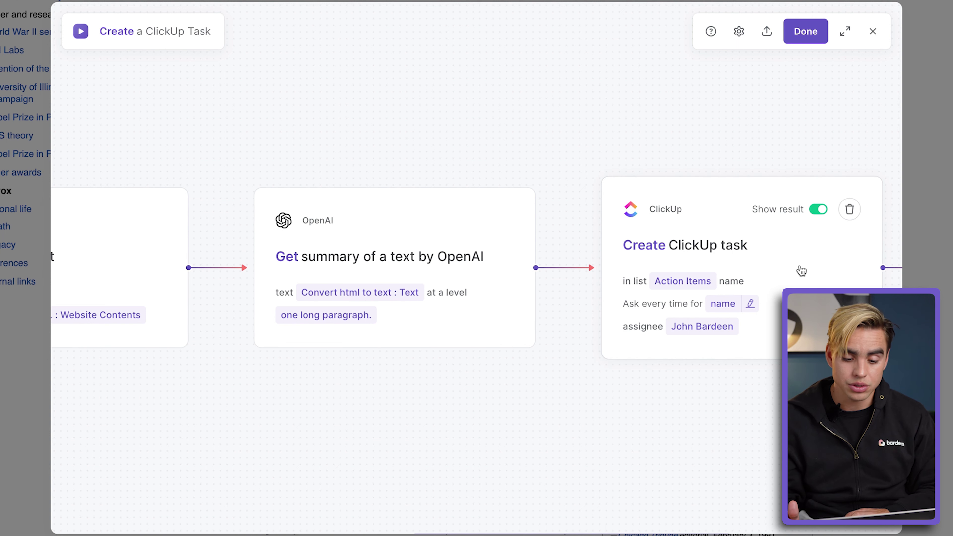
- Set the ClickUp task description to the OpenAI summary
click(811, 279)
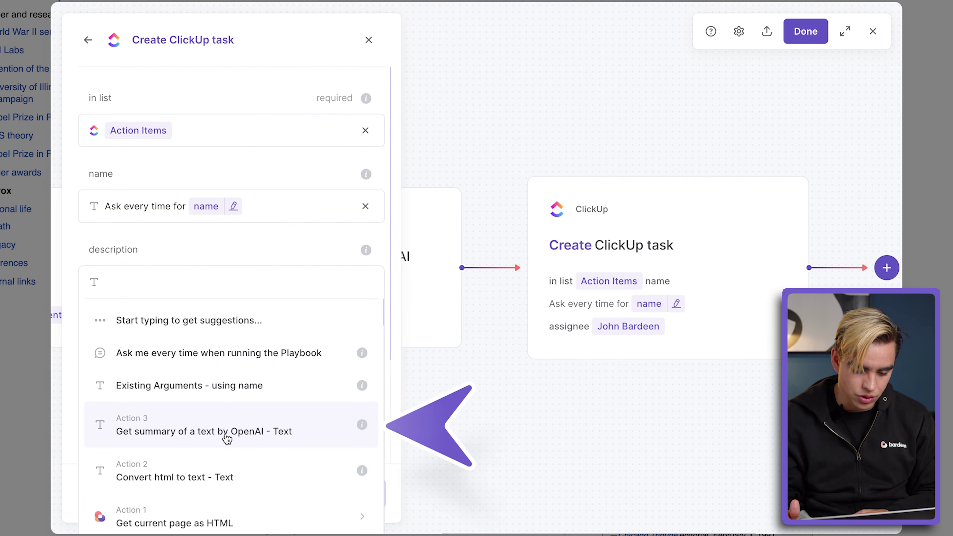
click(305, 433)
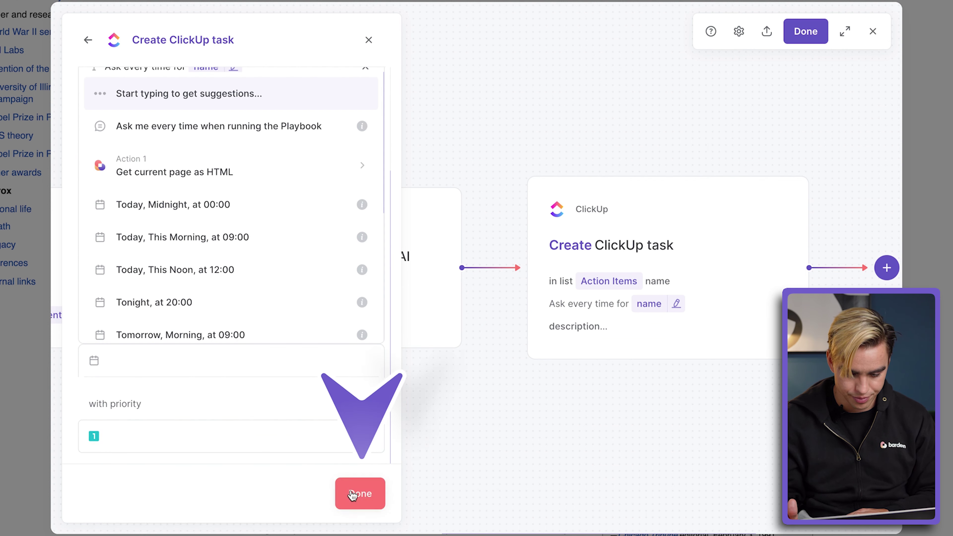
click(353, 494)
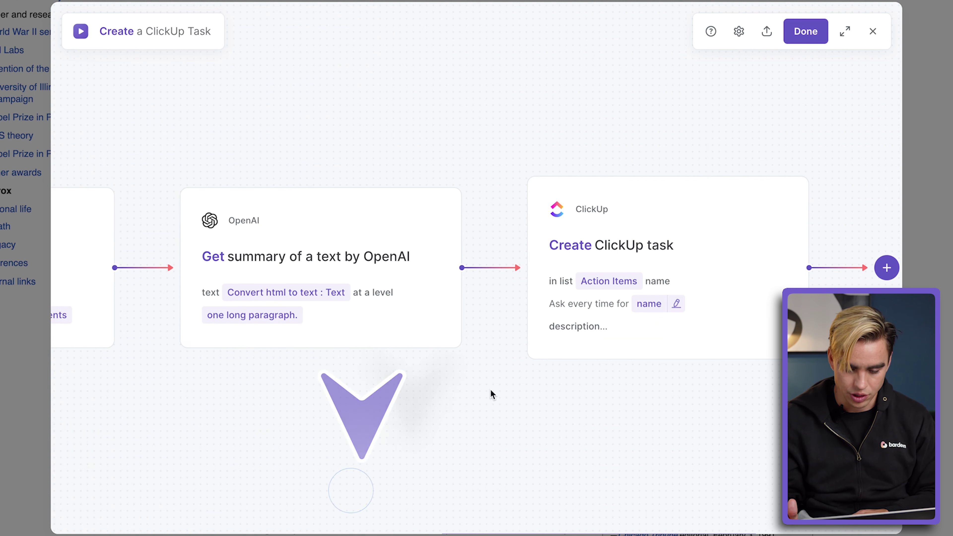
- Rename the playbook 'ClickUp Web Clipper' and save it
click(741, 33)
click(439, 251)
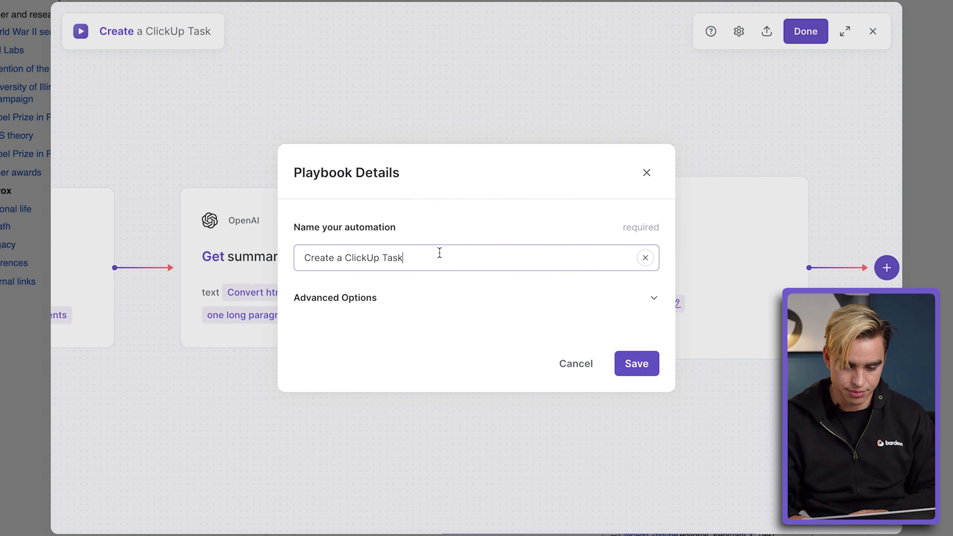
key(super+a)
key(BackSpace)
text(c)
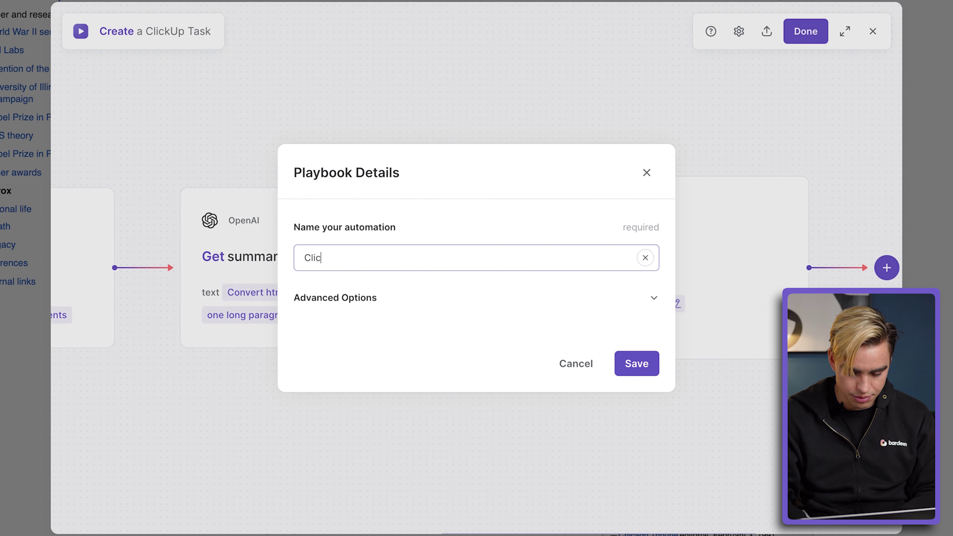
text(lickUp Web Clipper)
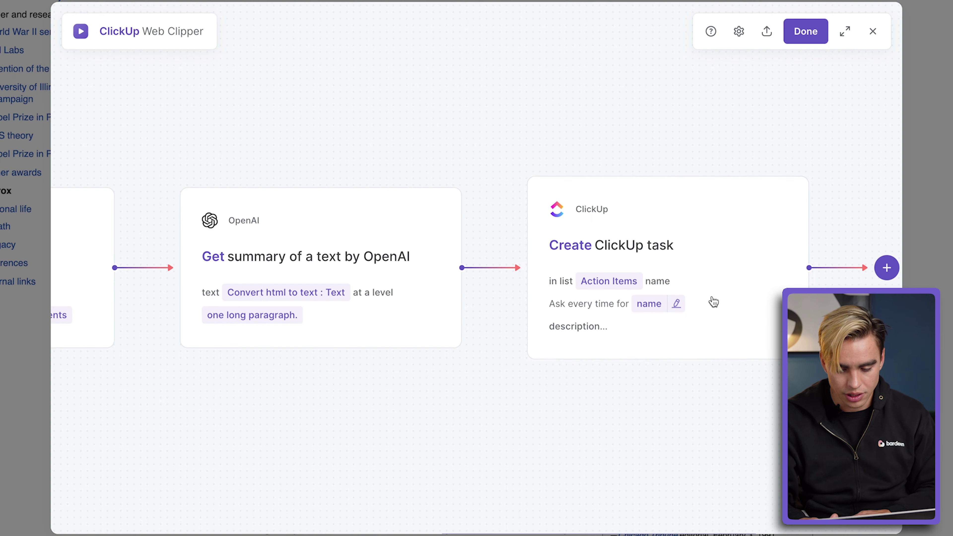
click(806, 30)
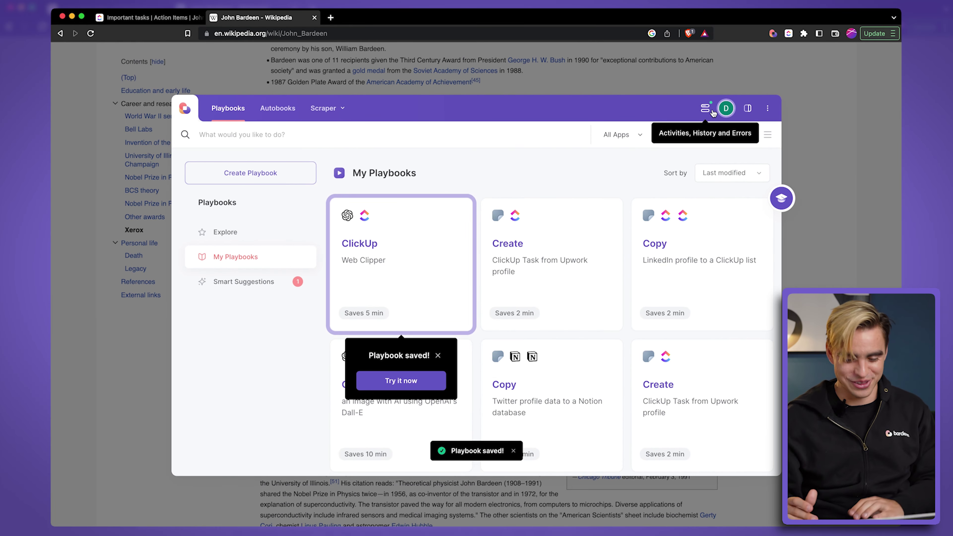
- Run ClickUp Web Clipper on the article with task name 'Read about John Bardeen' and open the task
click(430, 262)
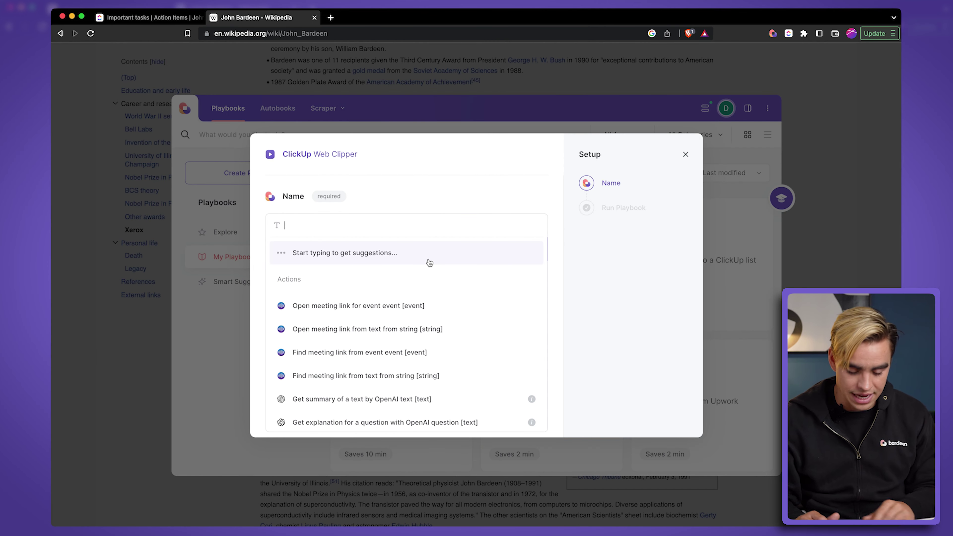
text(Read about John Bardeen)
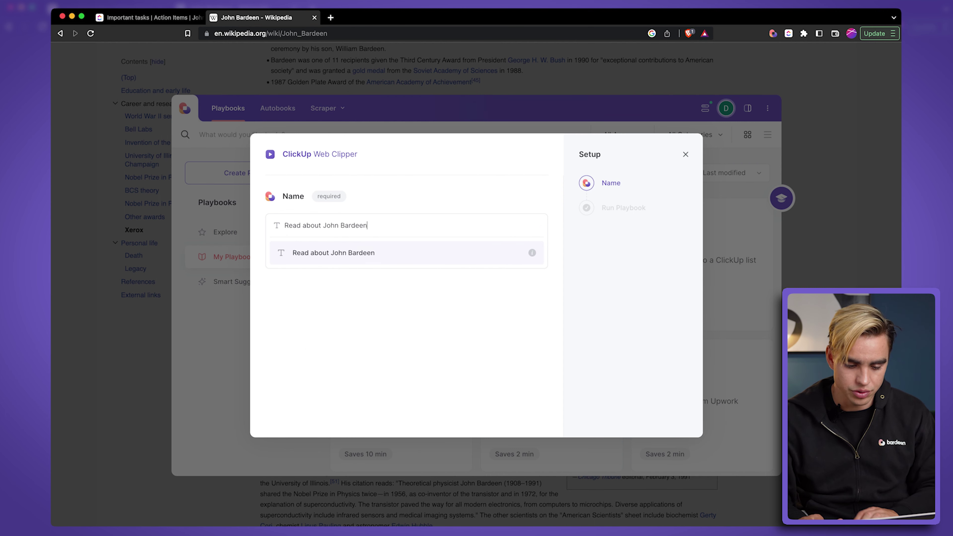
key(Return)
key(Return)
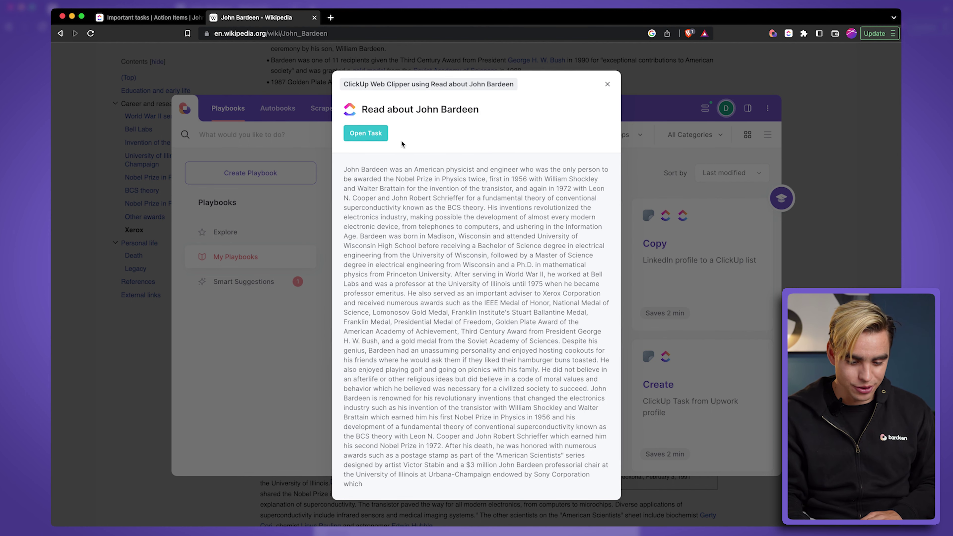
click(378, 134)
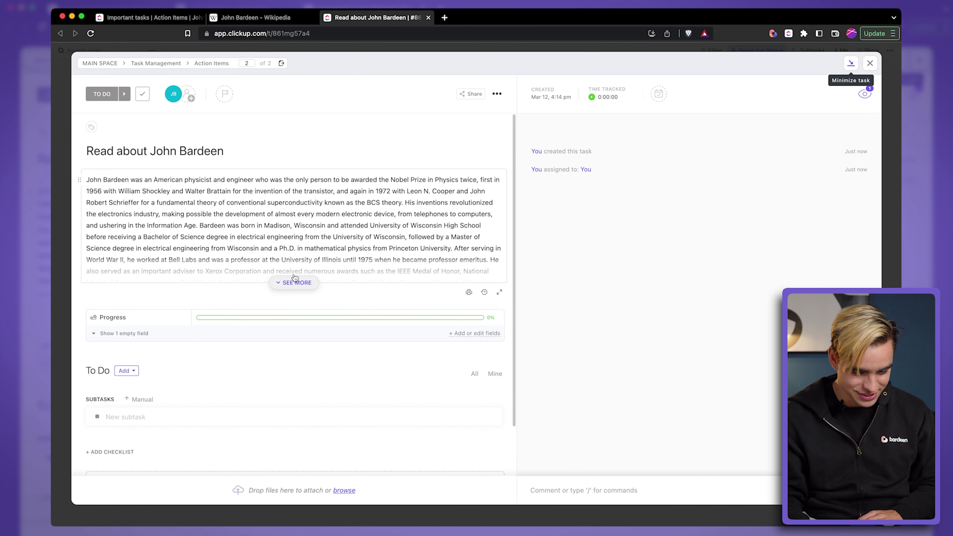
- Expand the full summary description of the 'Read about John Bardeen' task
click(300, 280)
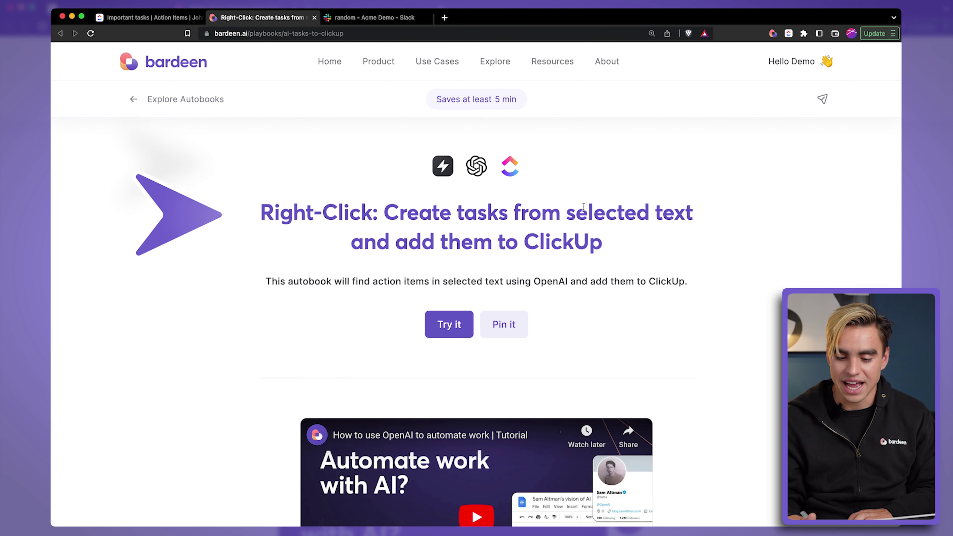
- Pin the autobook that creates ClickUp tasks from selected text to My Autobooks
scroll(646, 235, down, 3)
scroll(646, 235, down, 2)
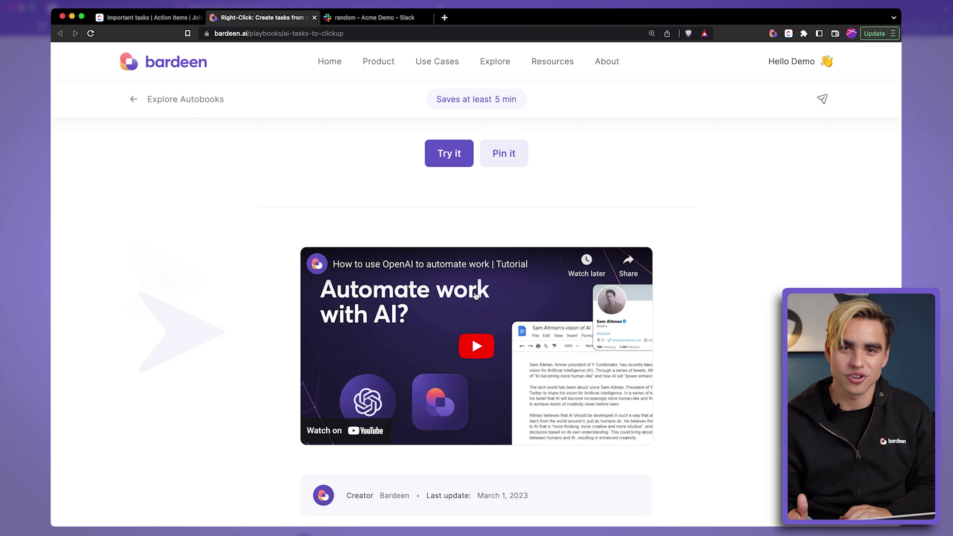
scroll(396, 214, up, 3)
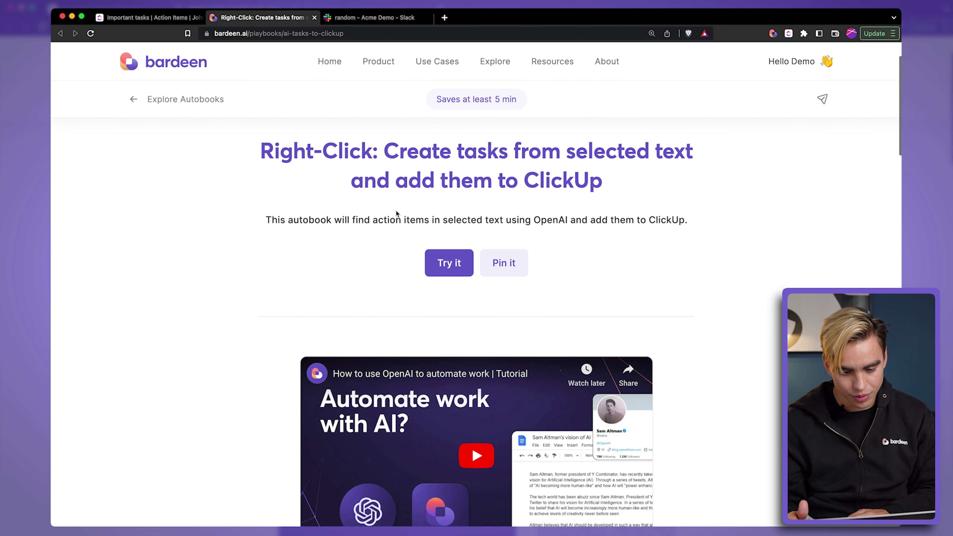
click(502, 264)
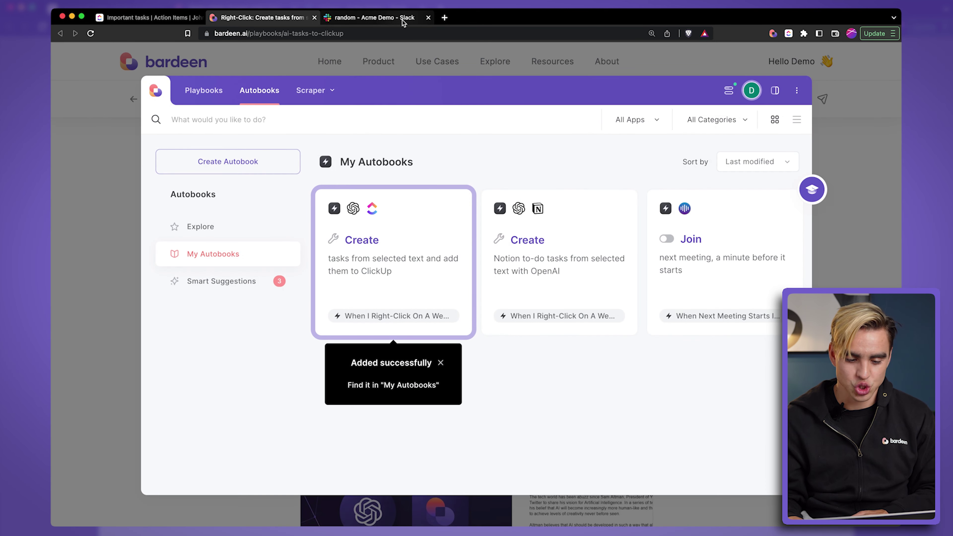
- Set the autobook's ClickUp list to Backlog, then save and activate it
click(418, 241)
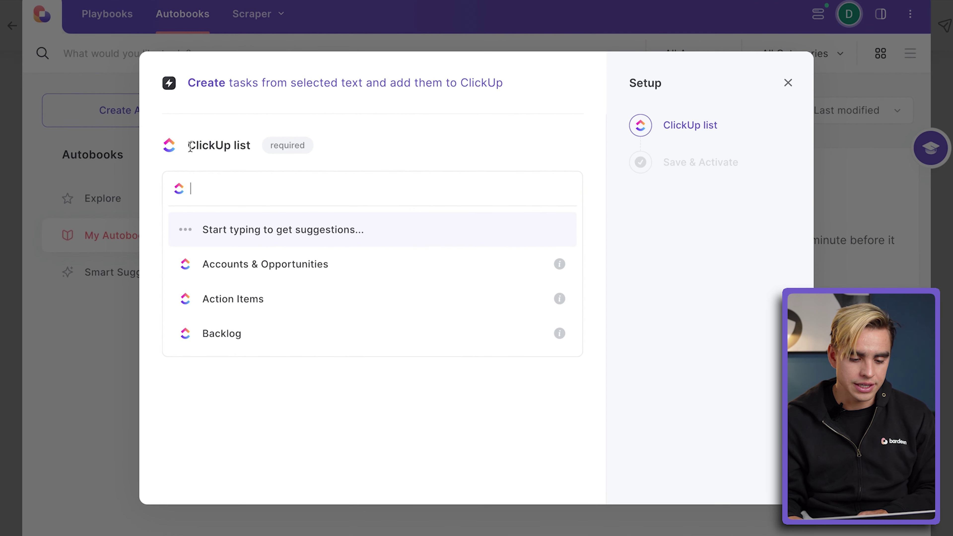
drag(263, 188, 305, 190)
click(407, 139)
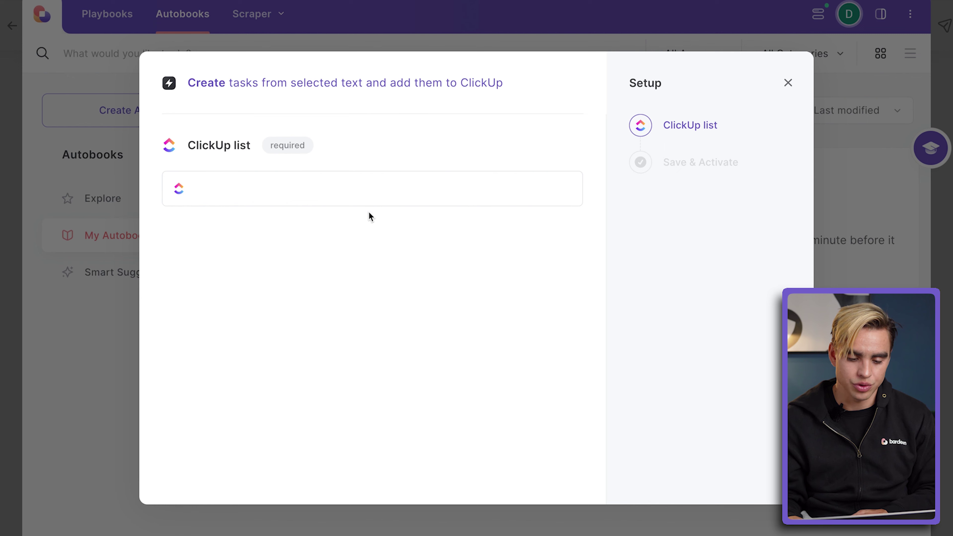
click(365, 195)
click(335, 184)
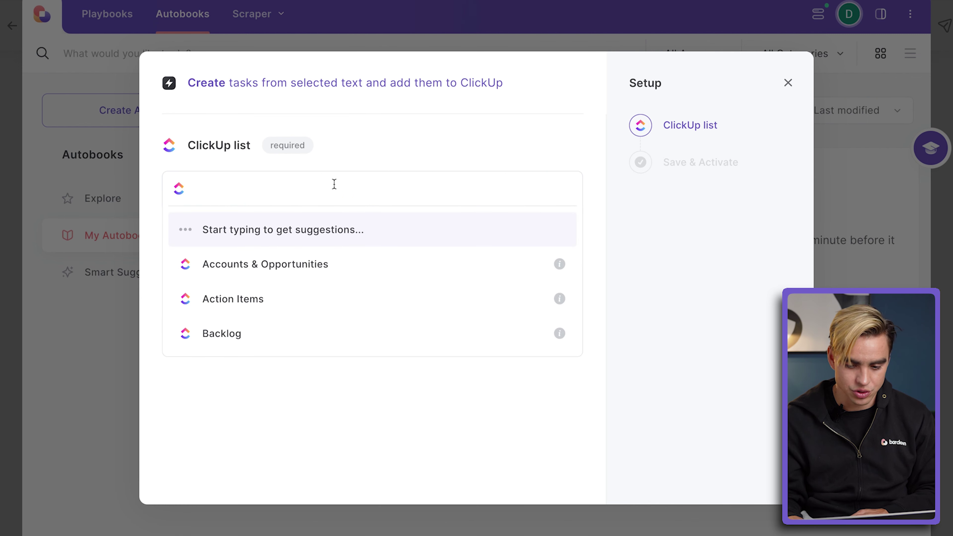
click(334, 333)
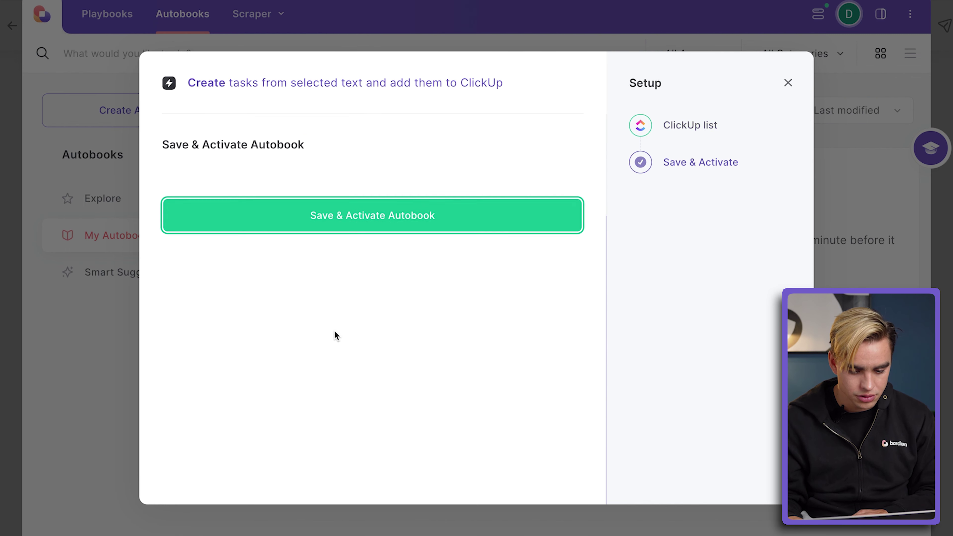
click(346, 215)
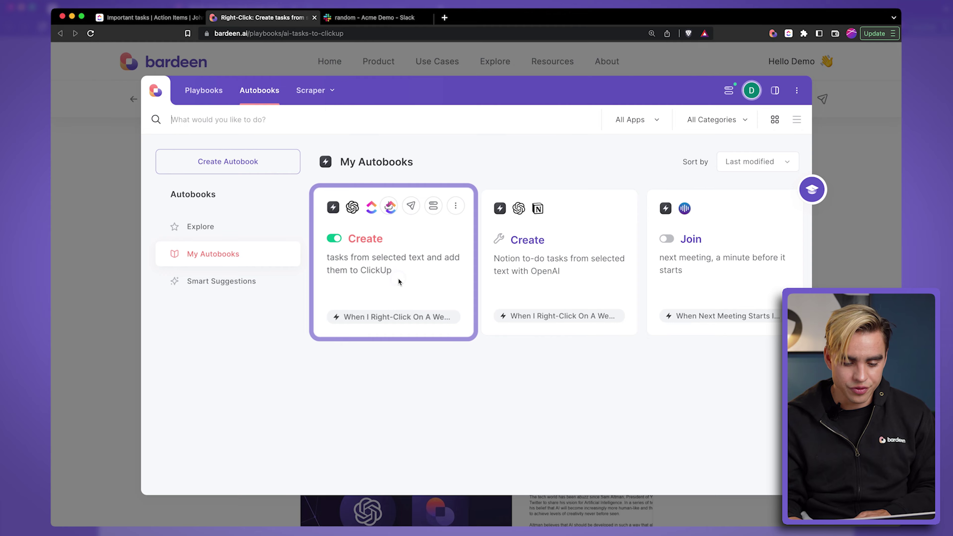
- Select some text in Slack and right-click it to test the new autobook
drag(399, 281, 304, 232)
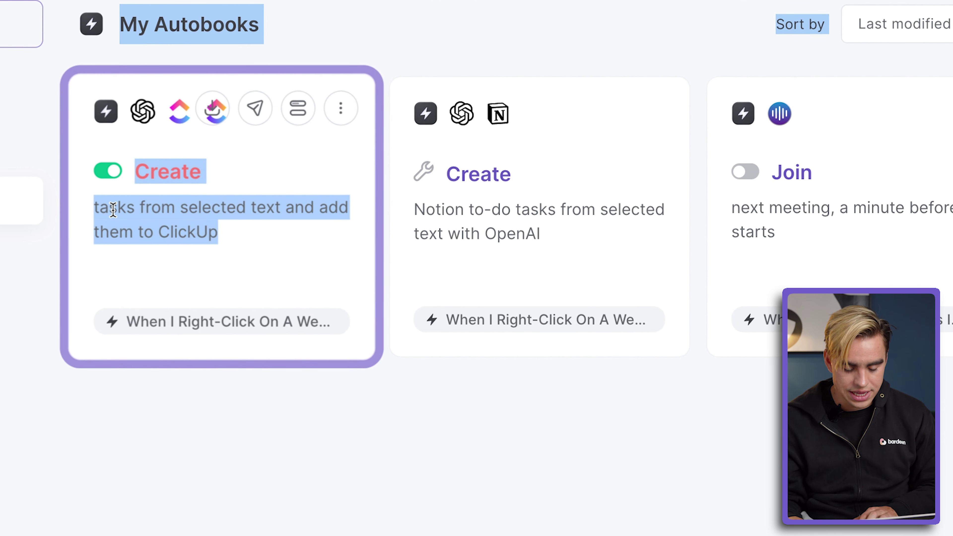
right_click(113, 209)
mouse_move(263, 327)
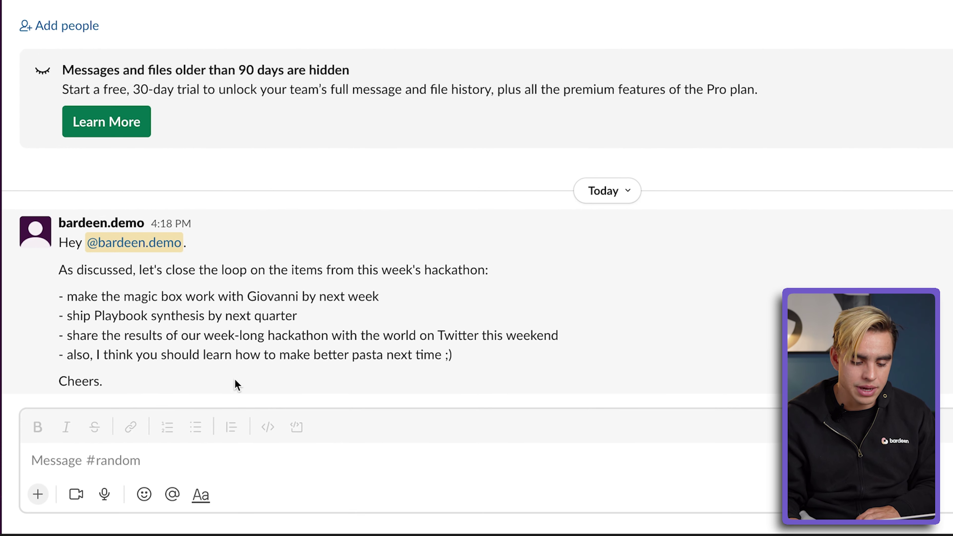
- Select the hackathon message in #random and run Bardeen's 'Save To Dos to ClickUp' action
drag(143, 390, 60, 246)
ctrl+click(101, 315)
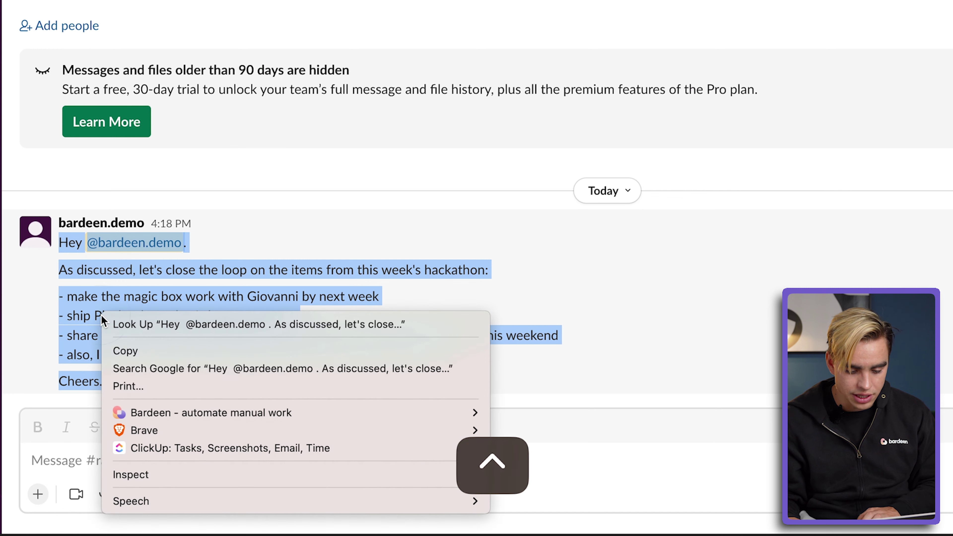
mouse_move(294, 425)
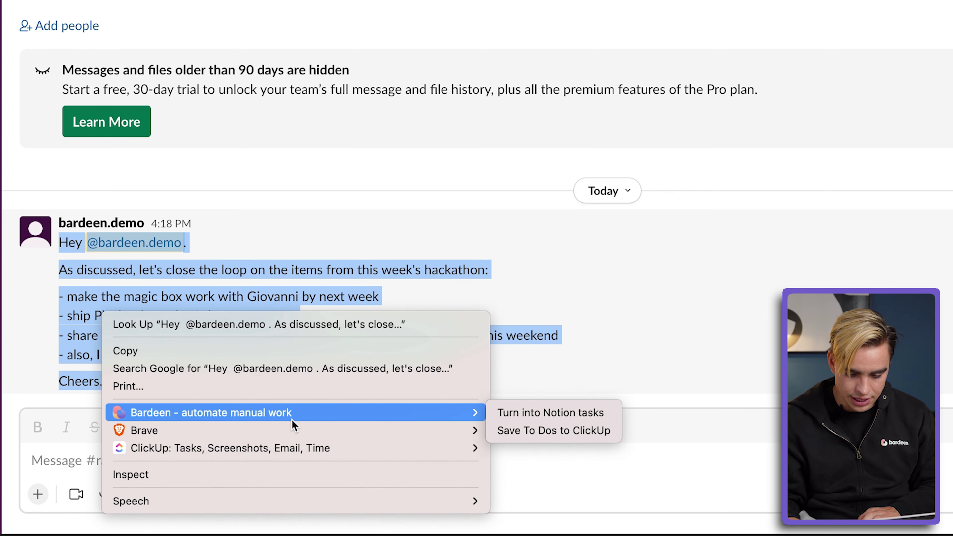
click(537, 431)
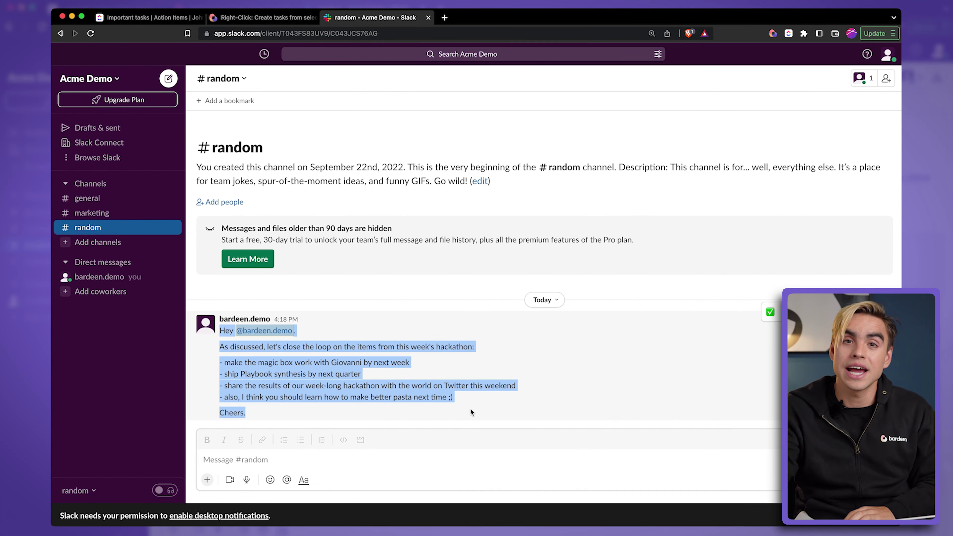
- Switch to ClickUp and open the Backlog list to see the four new tasks
click(168, 20)
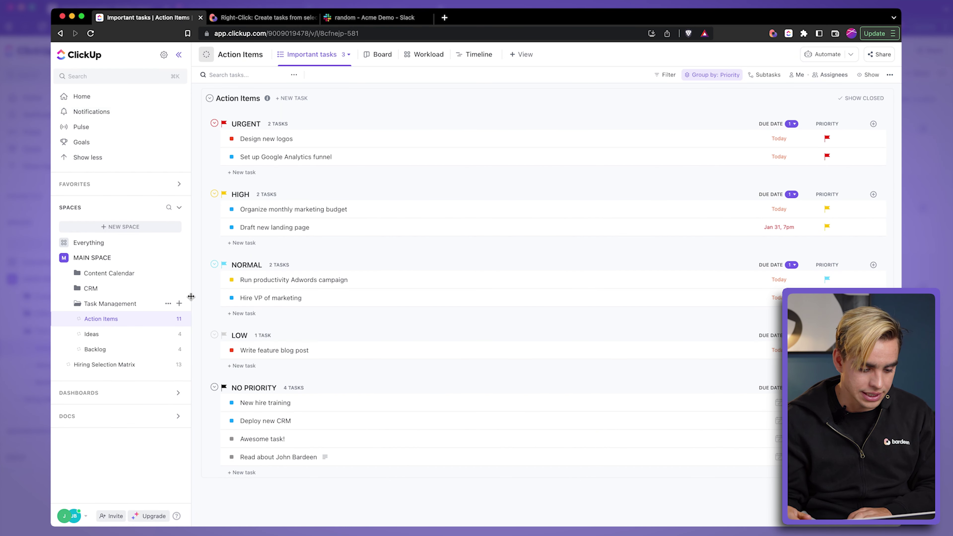
click(144, 350)
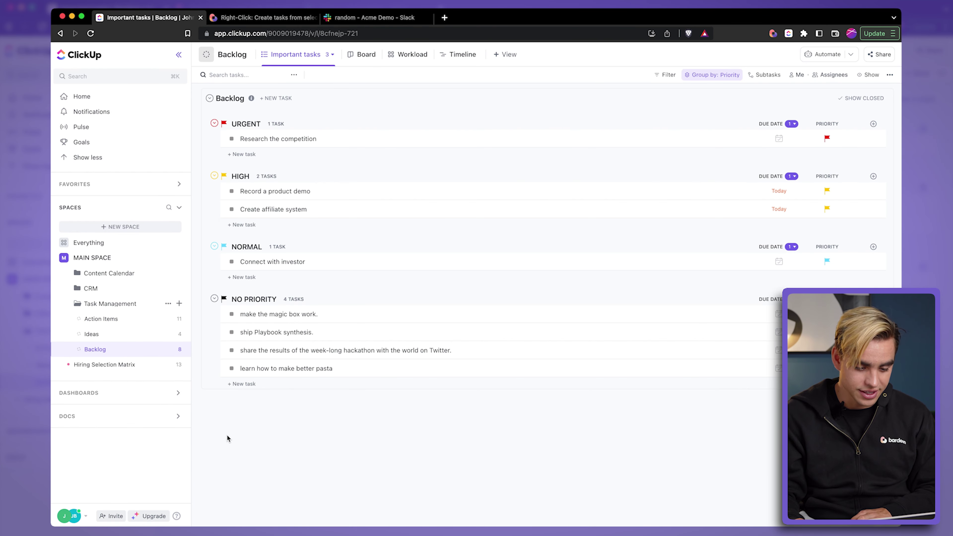